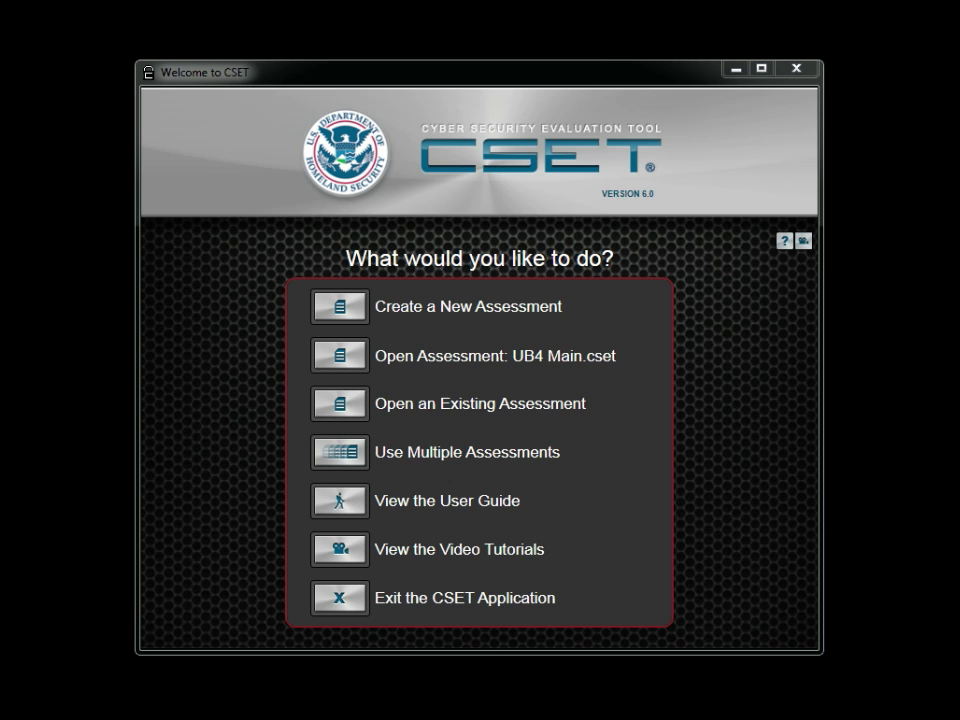
Create a new assessment, dismiss the advisory, and name it South Creek Plant Assessment
left_click(325, 306)
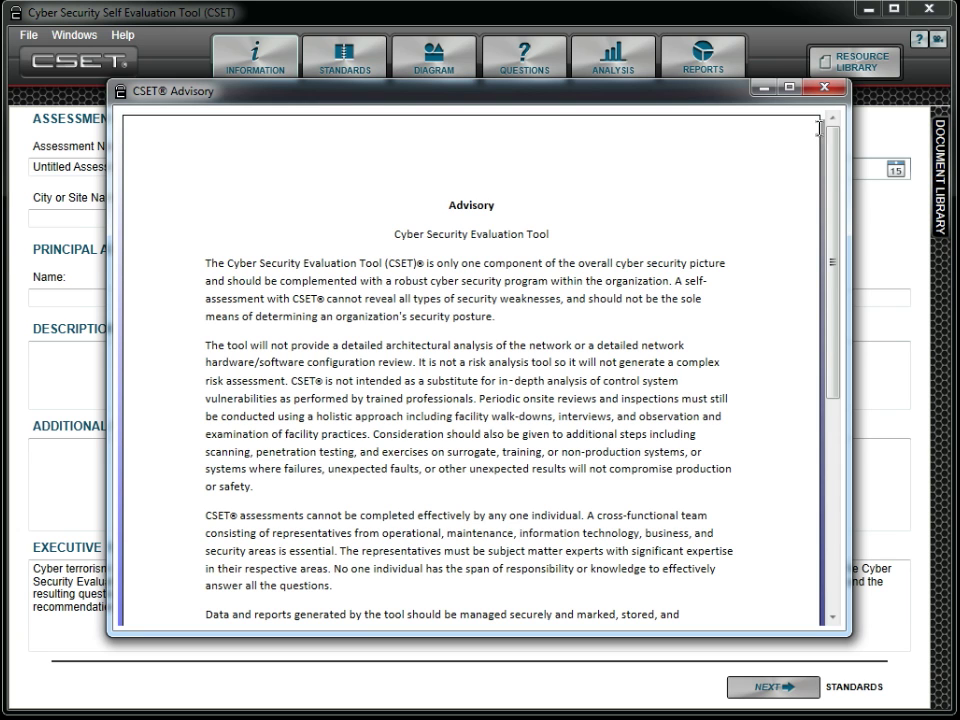
left_click(824, 90)
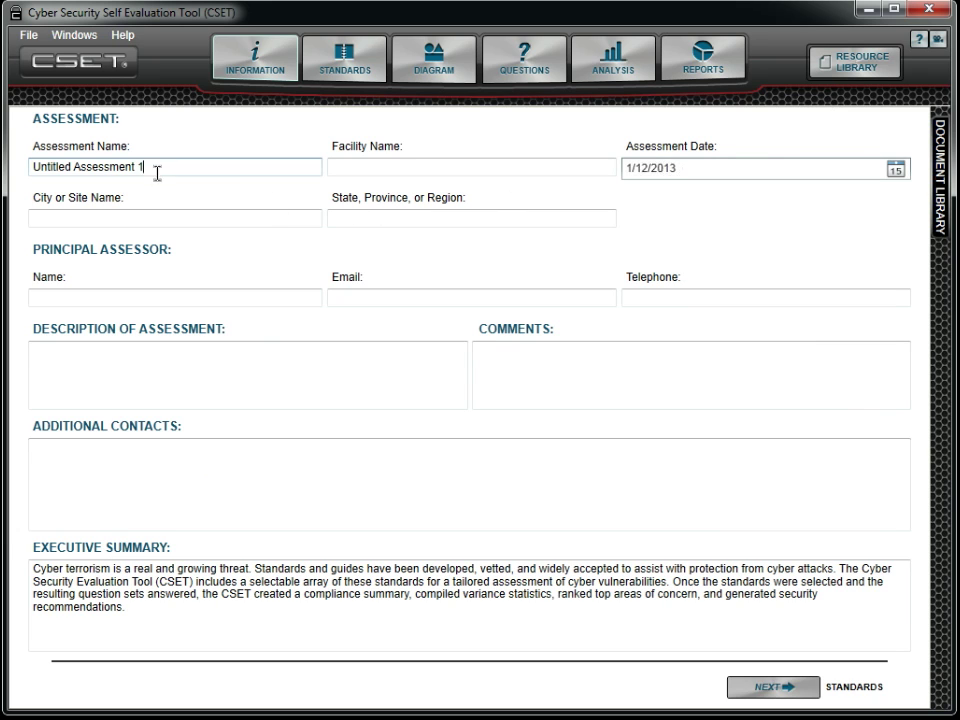
left_click_drag(169, 167, 32, 171)
type("Sou")
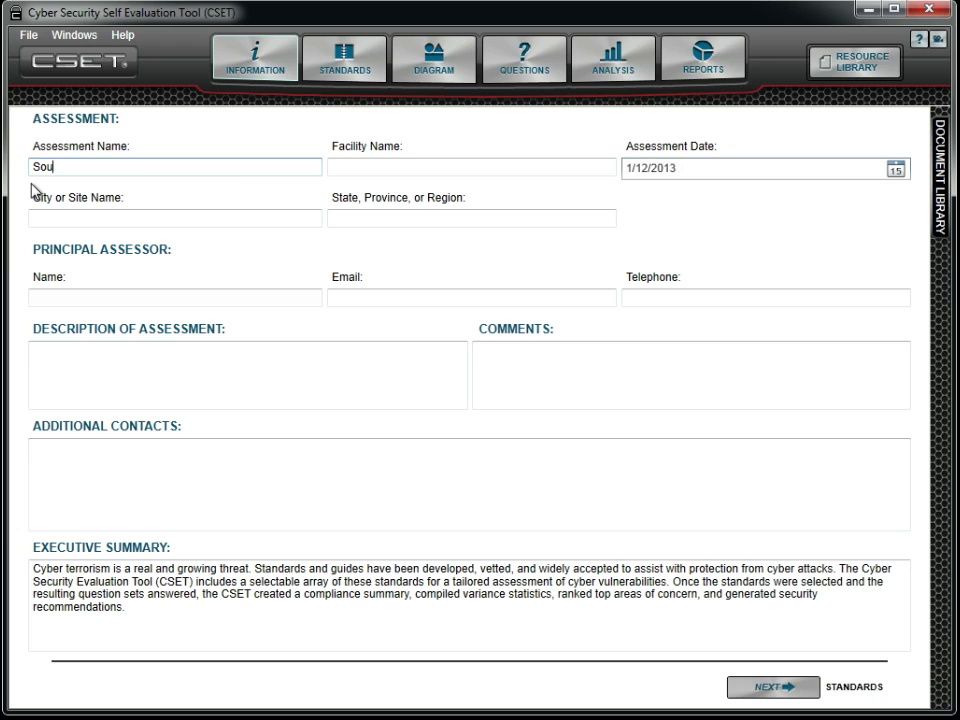
type("th Creek Plant Assessment")
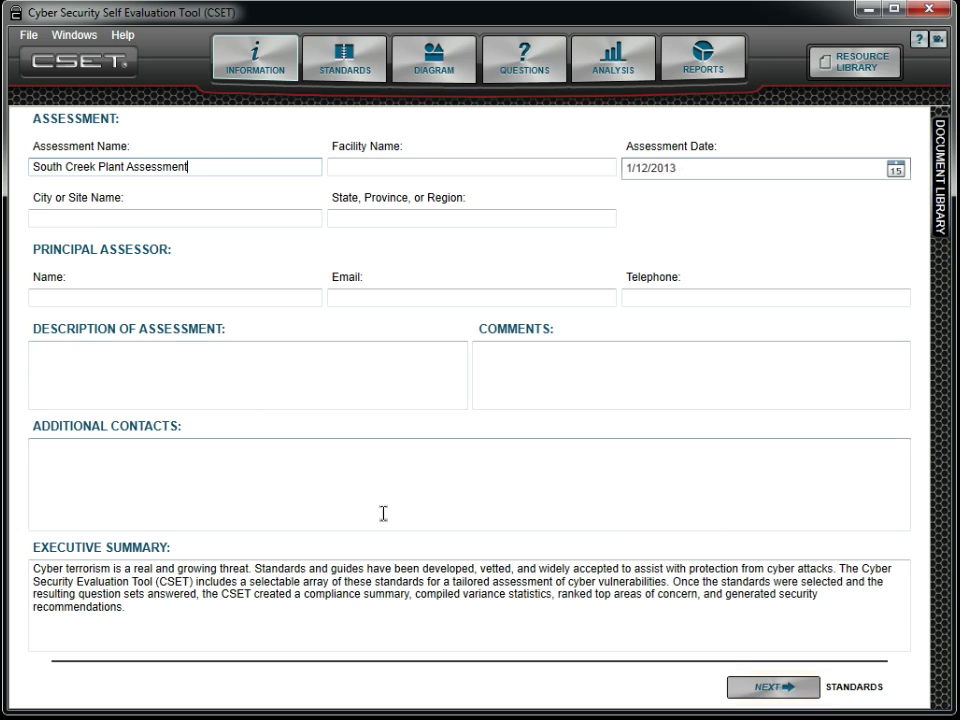
Proceed to the Standards screen and read the manual's topic on the Step 1 assessment mode
left_click(759, 691)
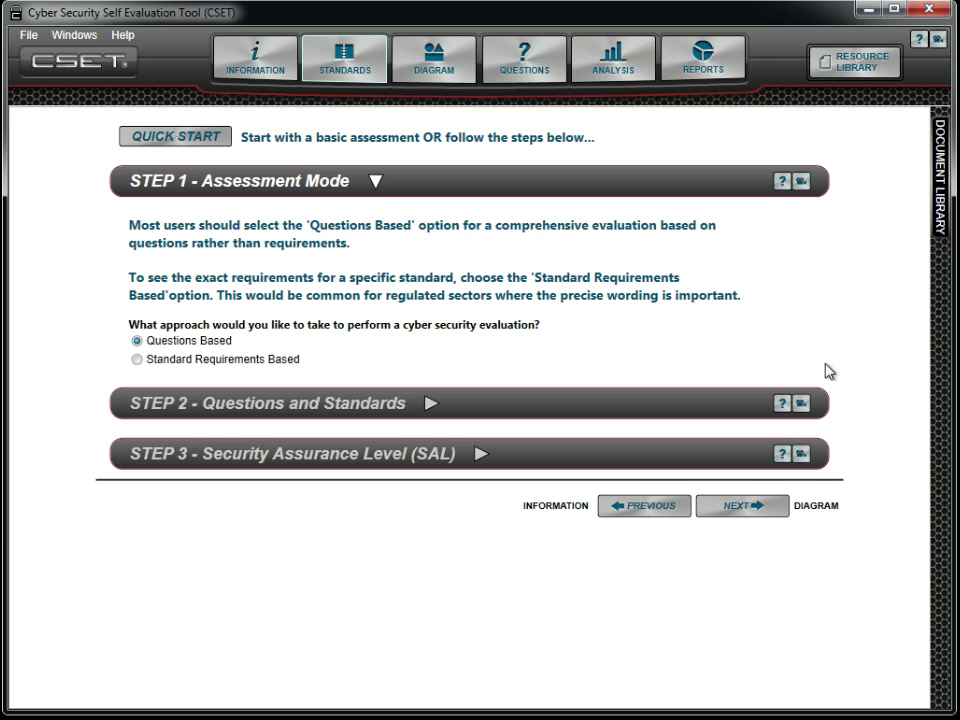
left_click(781, 182)
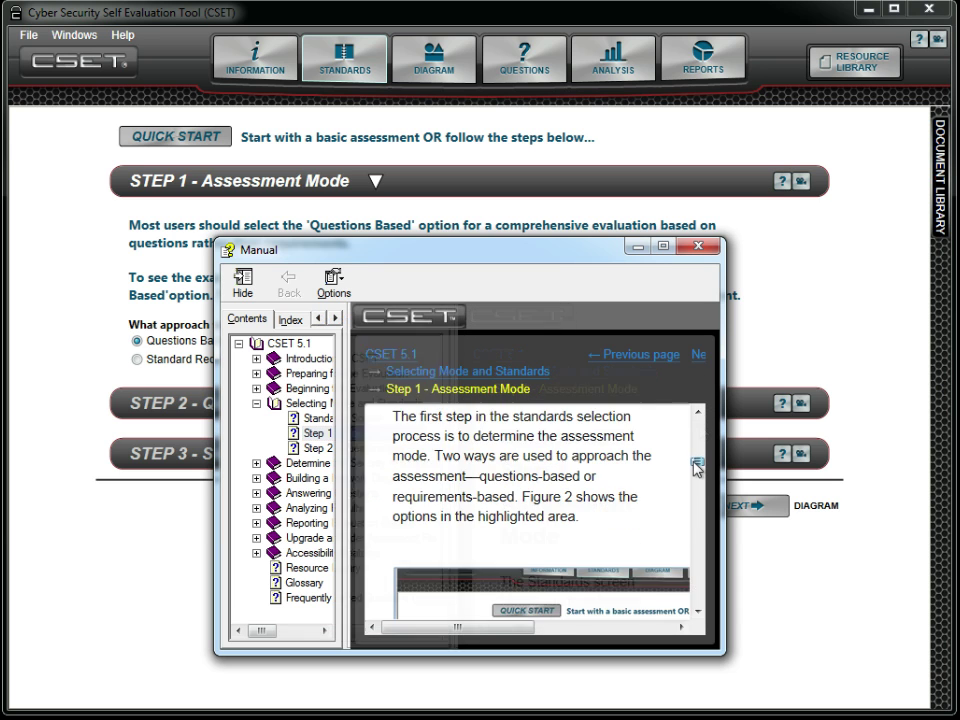
left_click_drag(696, 465, 699, 538)
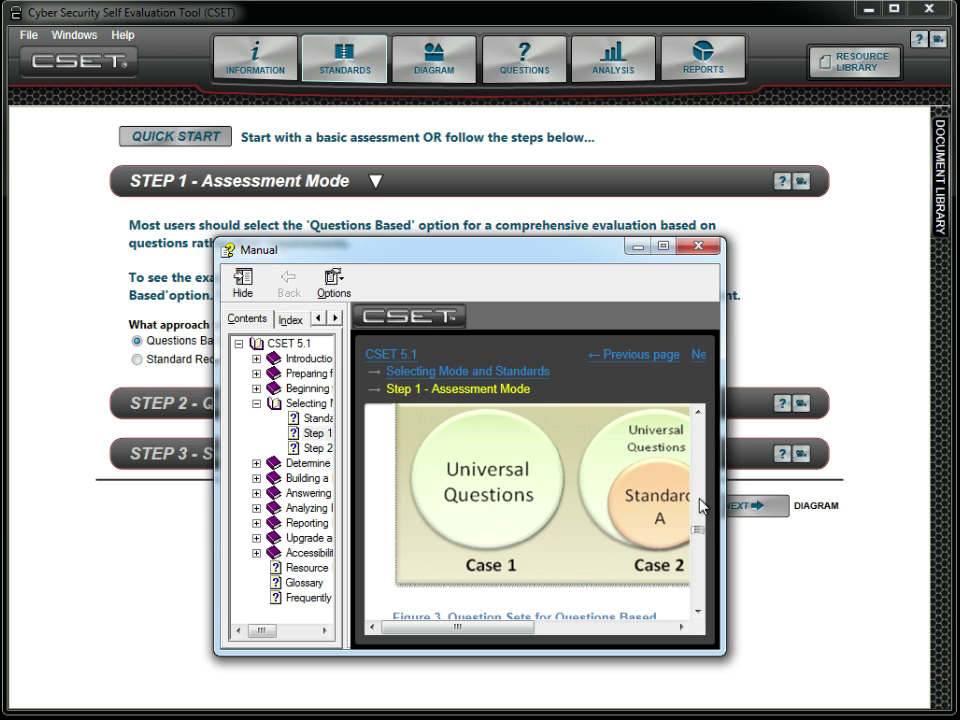
left_click(710, 248)
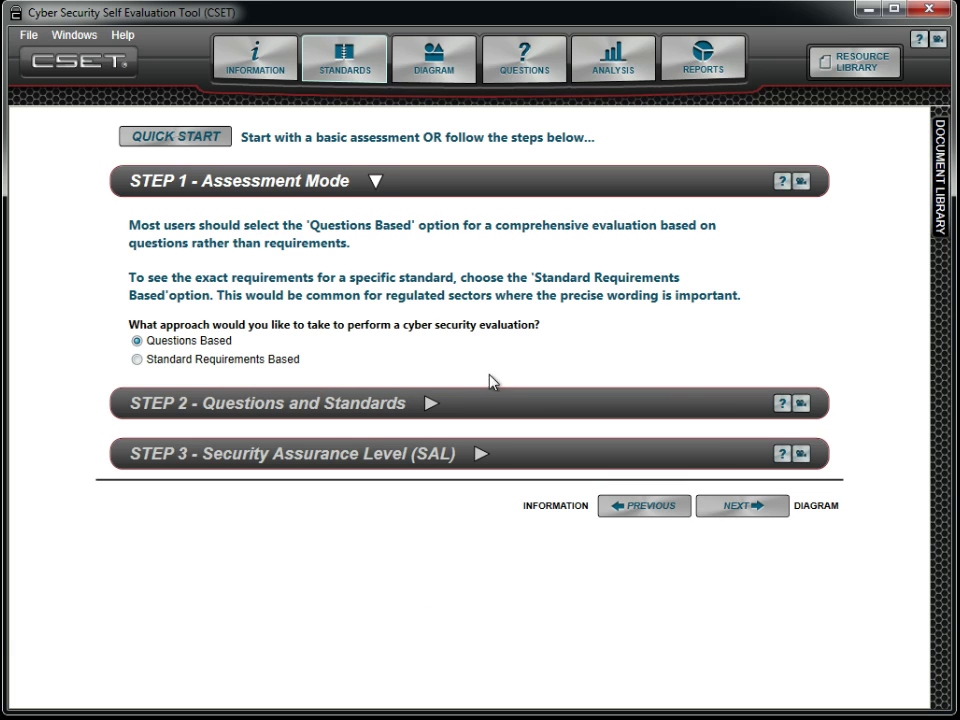
Select the Universal Category and NERC CIP-002 through CIP-009 Rev 3 standards, and proceed to the Security Assurance Level section
left_click(428, 404)
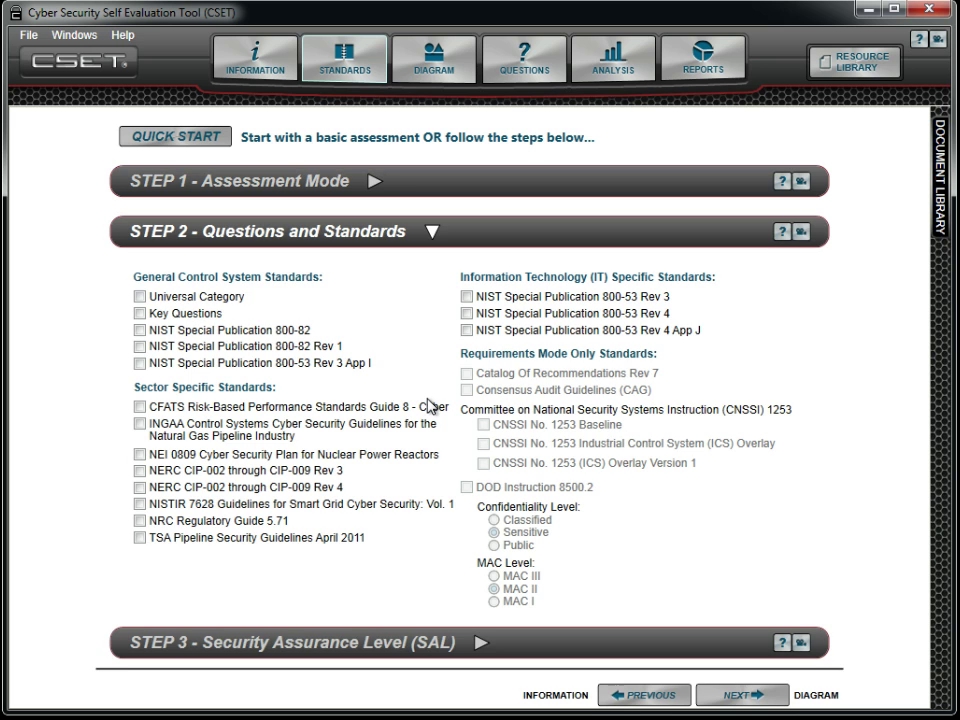
left_click(142, 298)
left_click(140, 476)
left_click(280, 640)
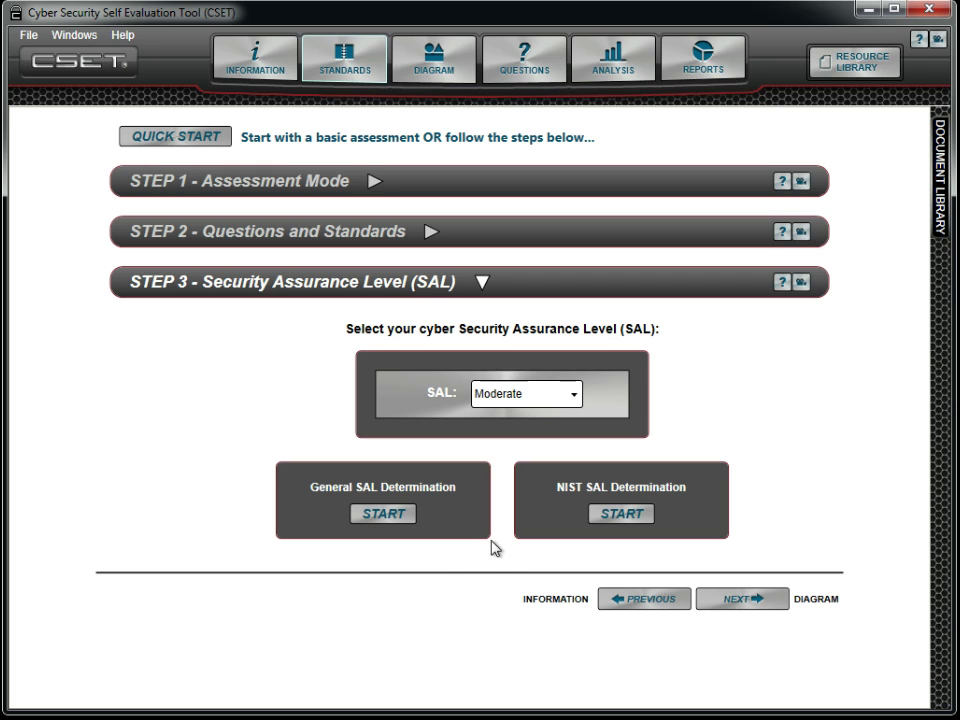
left_click(401, 520)
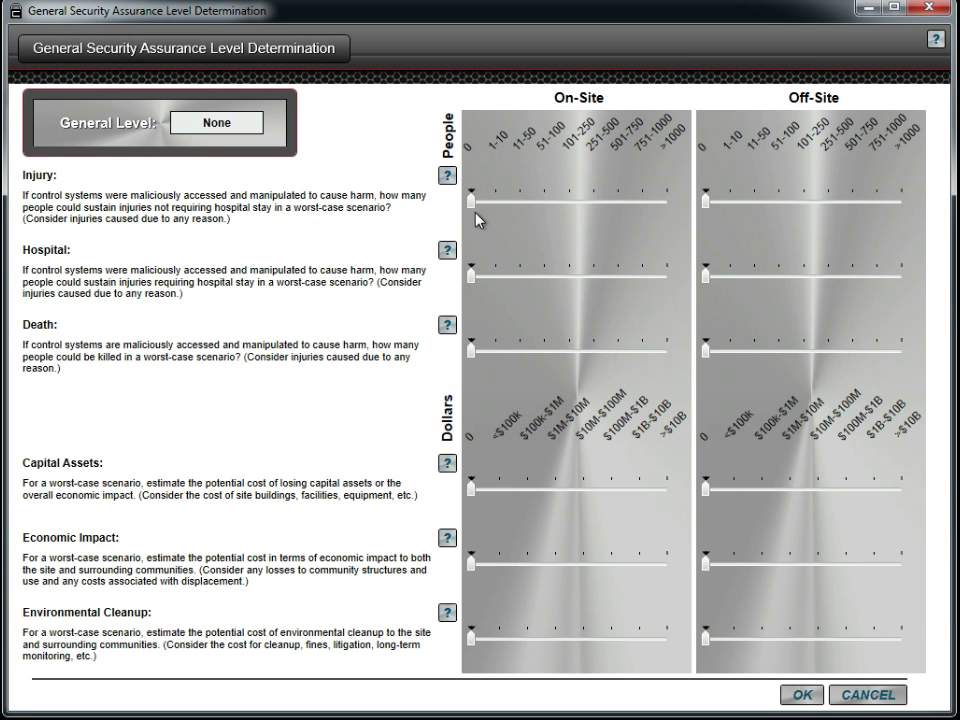
left_click_drag(471, 201, 520, 203)
left_click(872, 692)
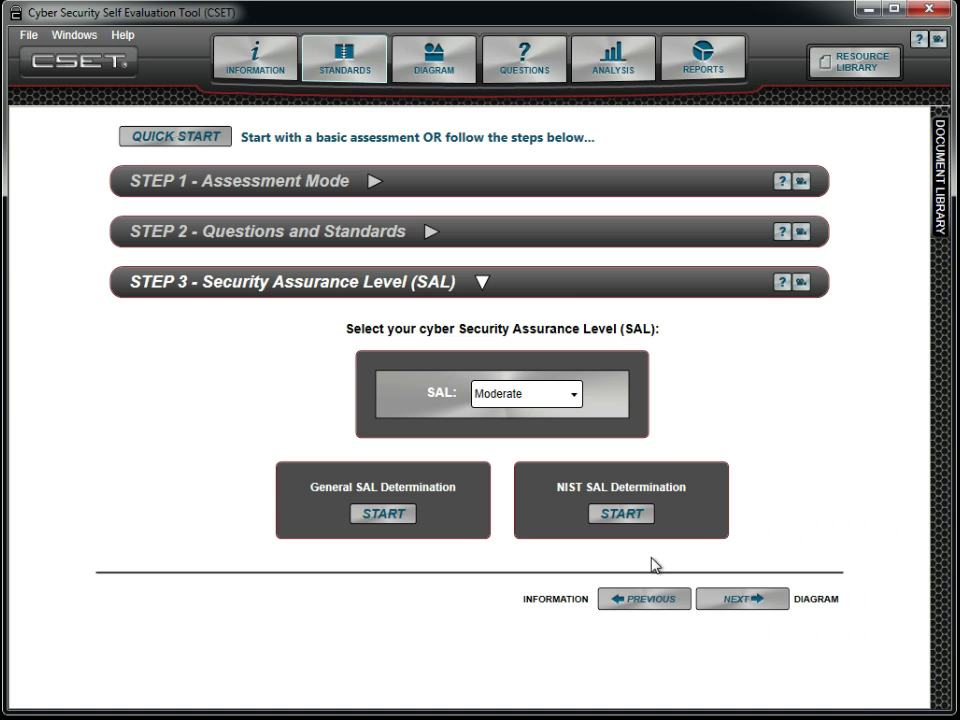
Complete the NIST SAL determination with information types including Continuity of Operations, Energy Production, Energy Supply, Information Management, Manufacturing and Research & Development, and accept it
left_click(621, 514)
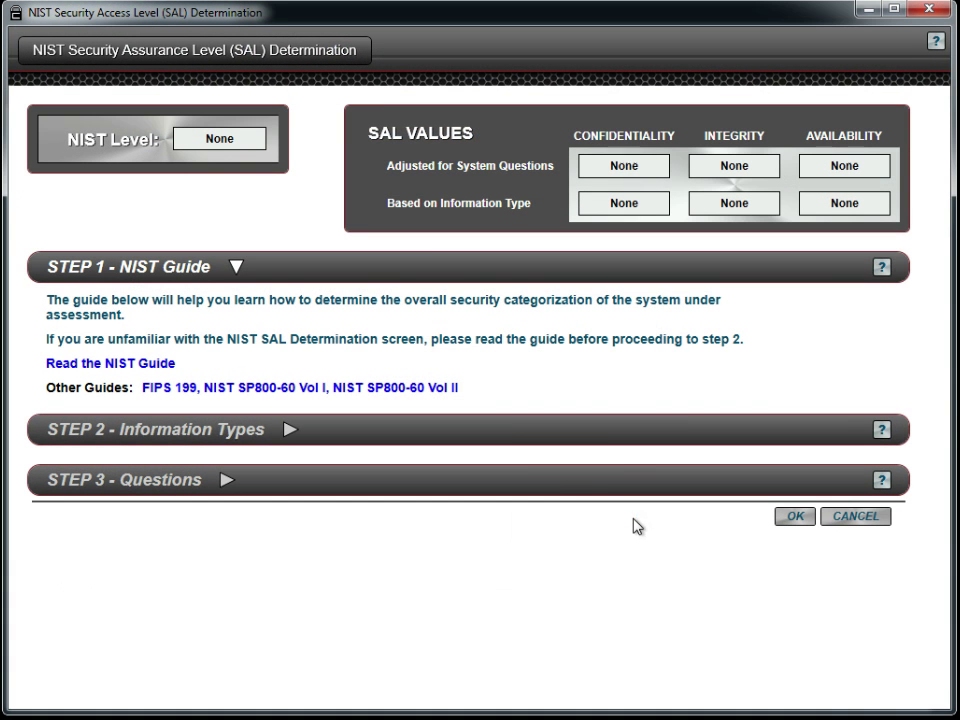
left_click(505, 441)
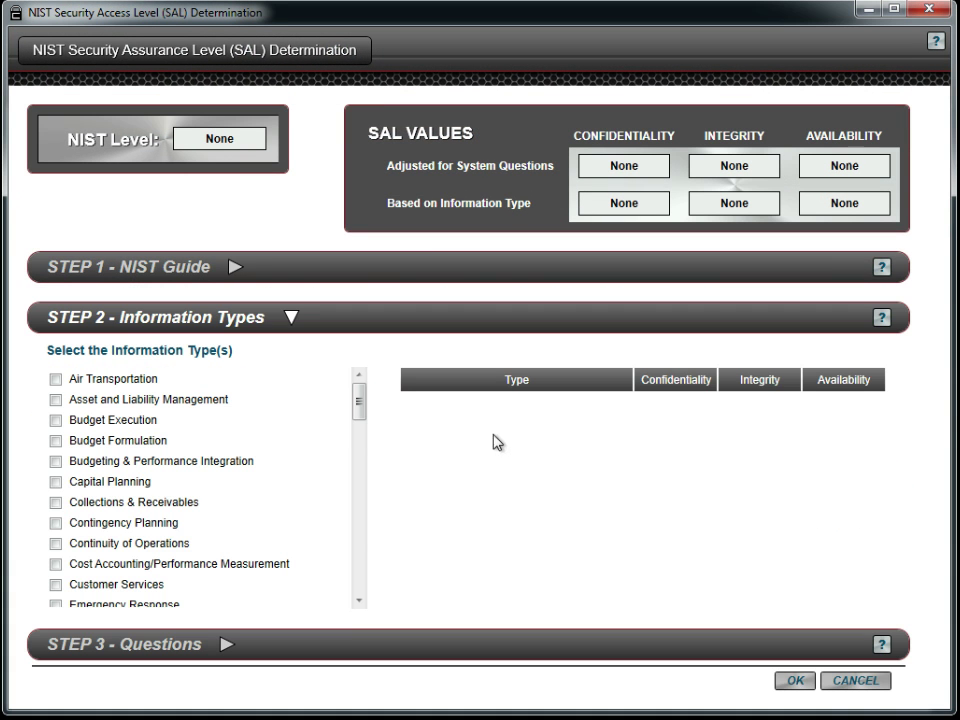
left_click(55, 545)
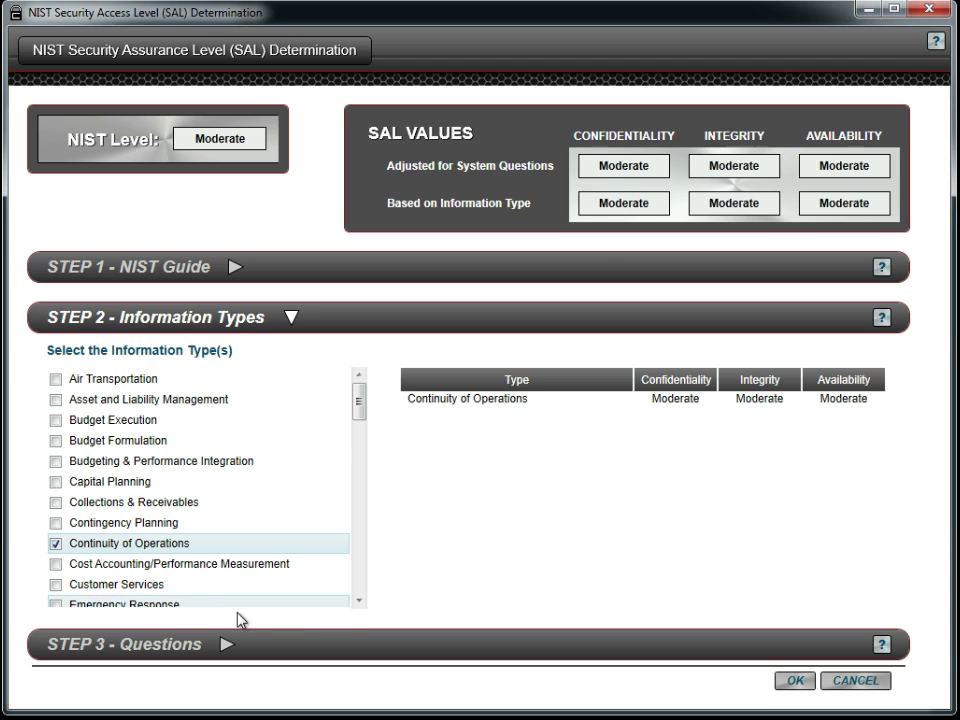
left_click(358, 600)
left_click(358, 600)
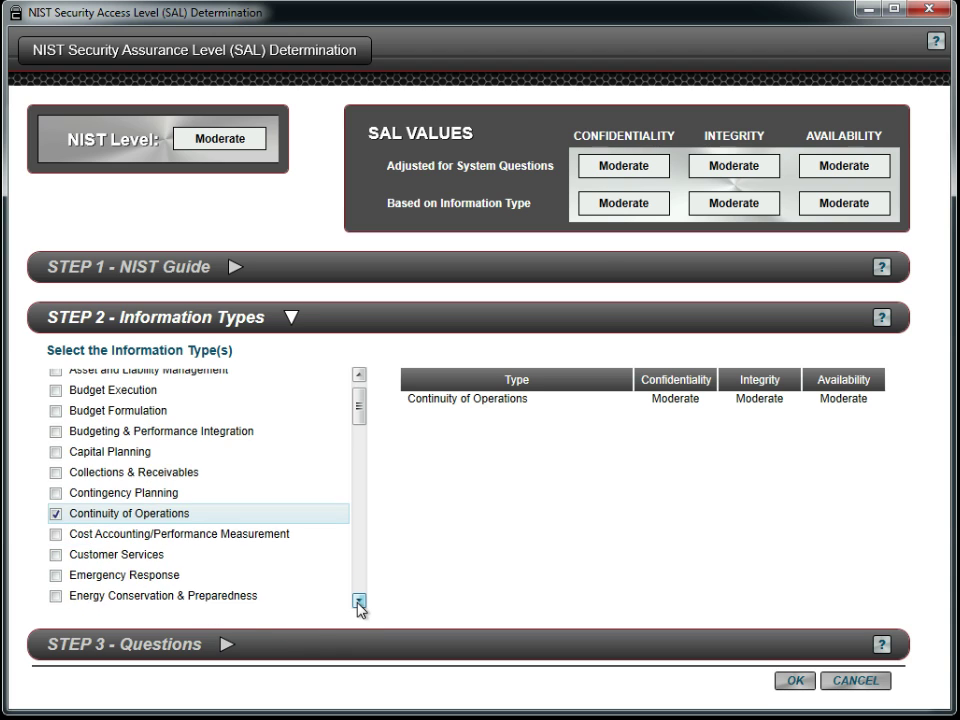
left_click(358, 600)
left_click(358, 600)
left_click(358, 600)
scroll(358, 600, "down", 10)
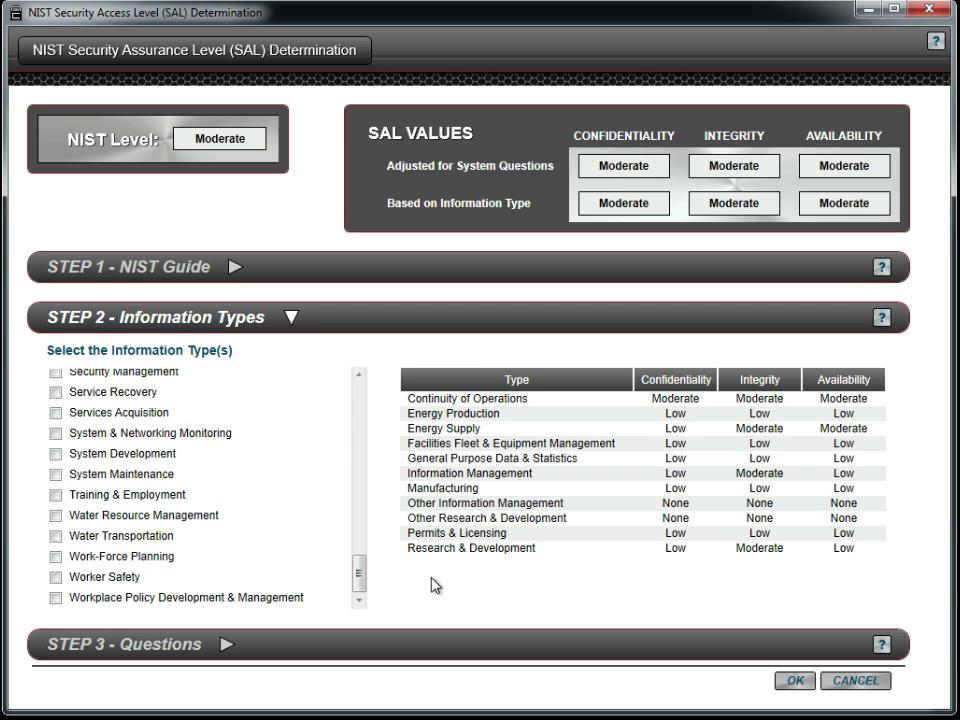
left_click(439, 645)
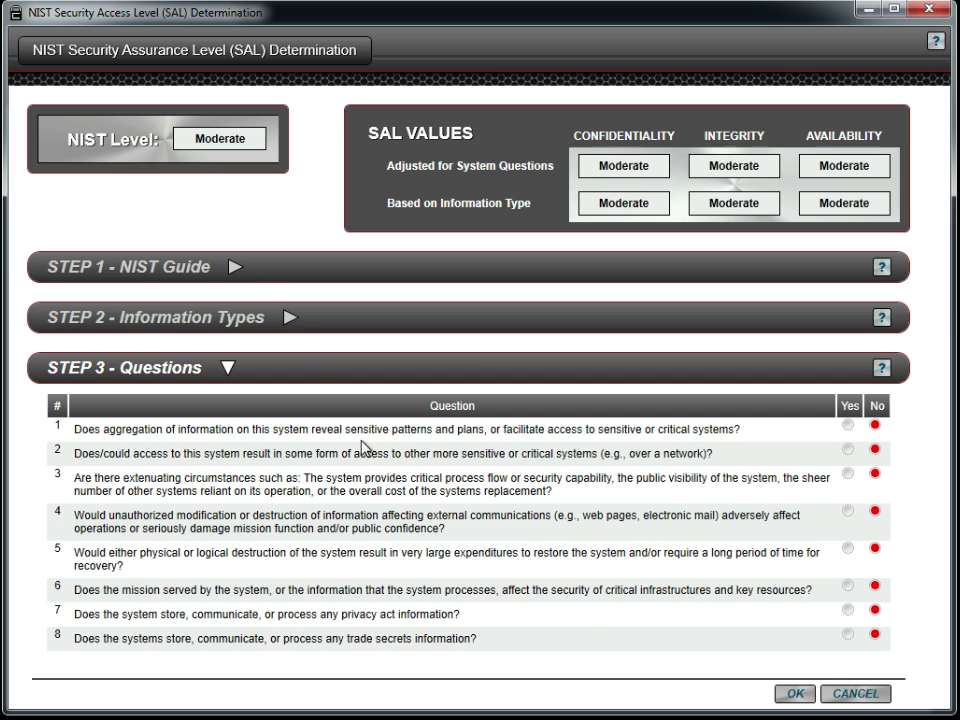
left_click(797, 694)
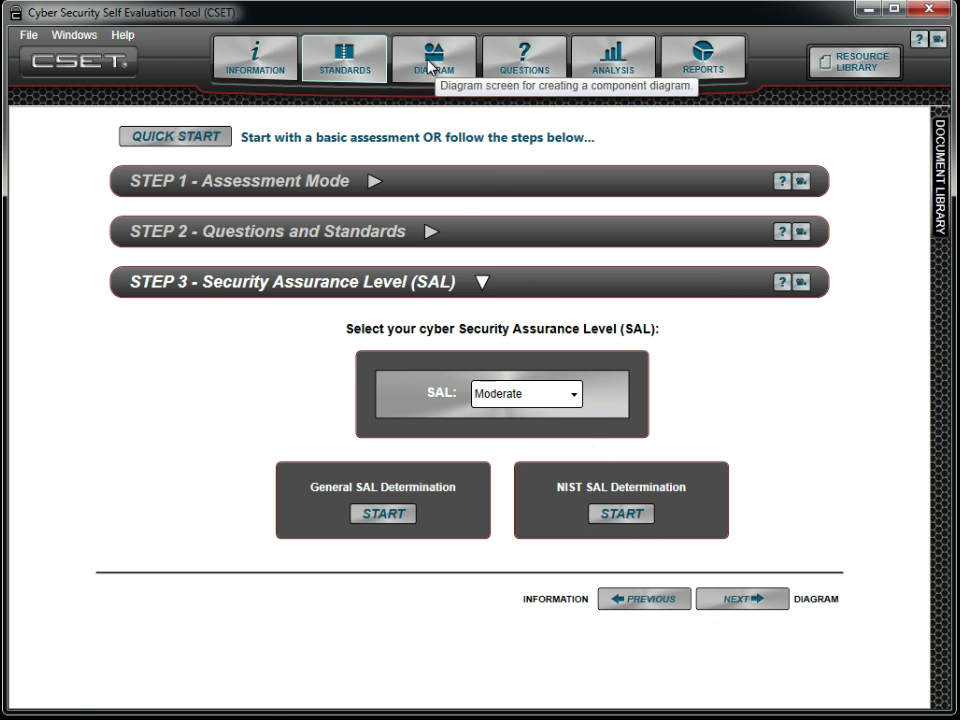
Open the component diagram screen, collapse the symbols palette, and load the PCS template
left_click(430, 67)
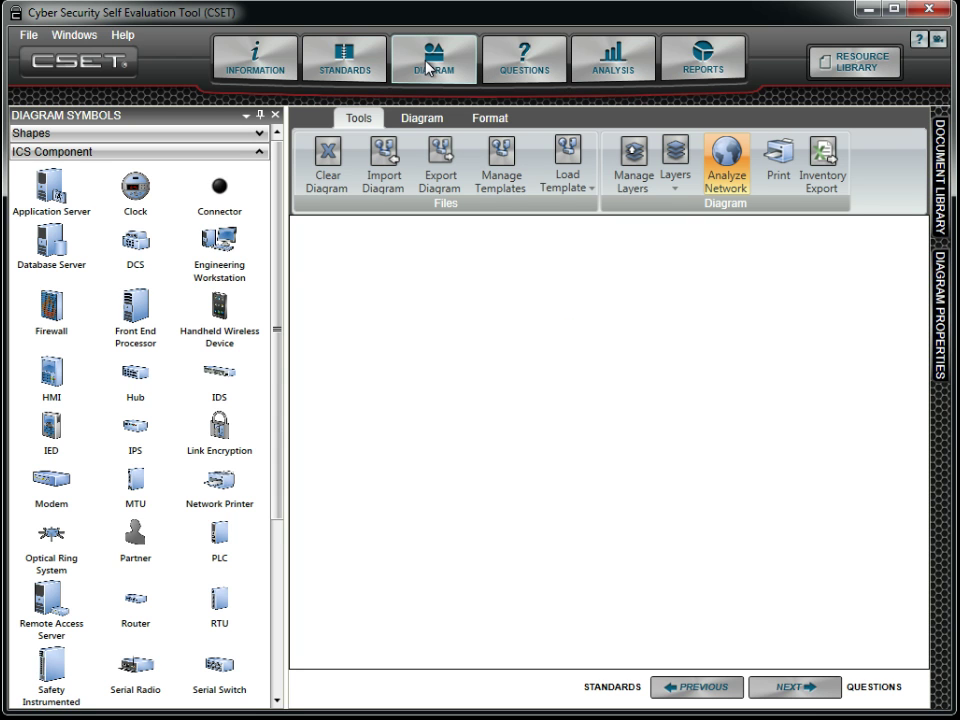
left_click(259, 114)
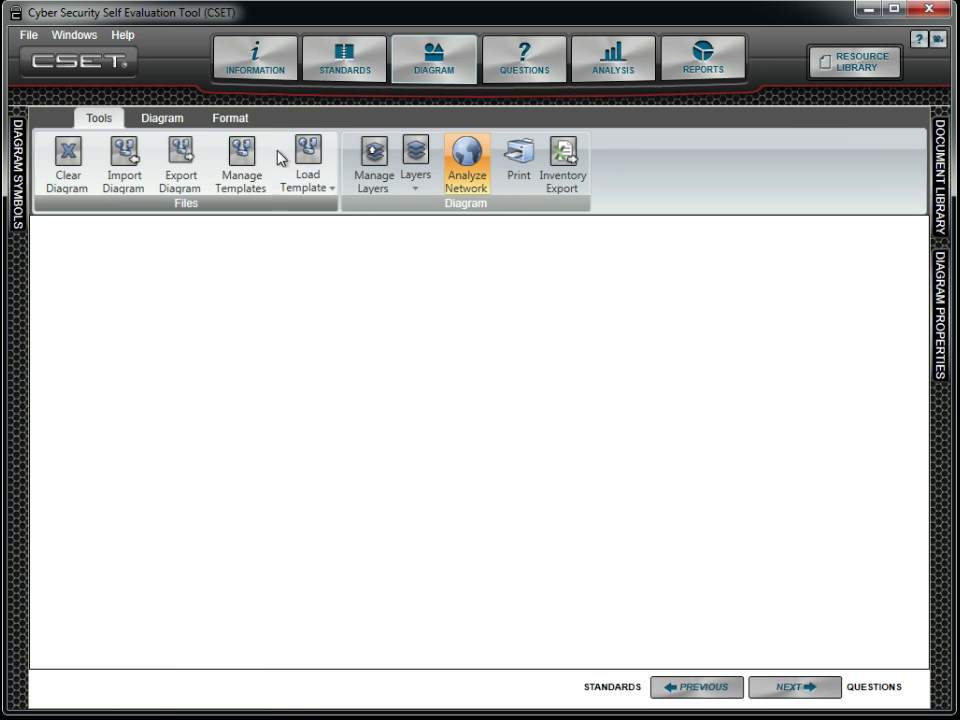
left_click(305, 165)
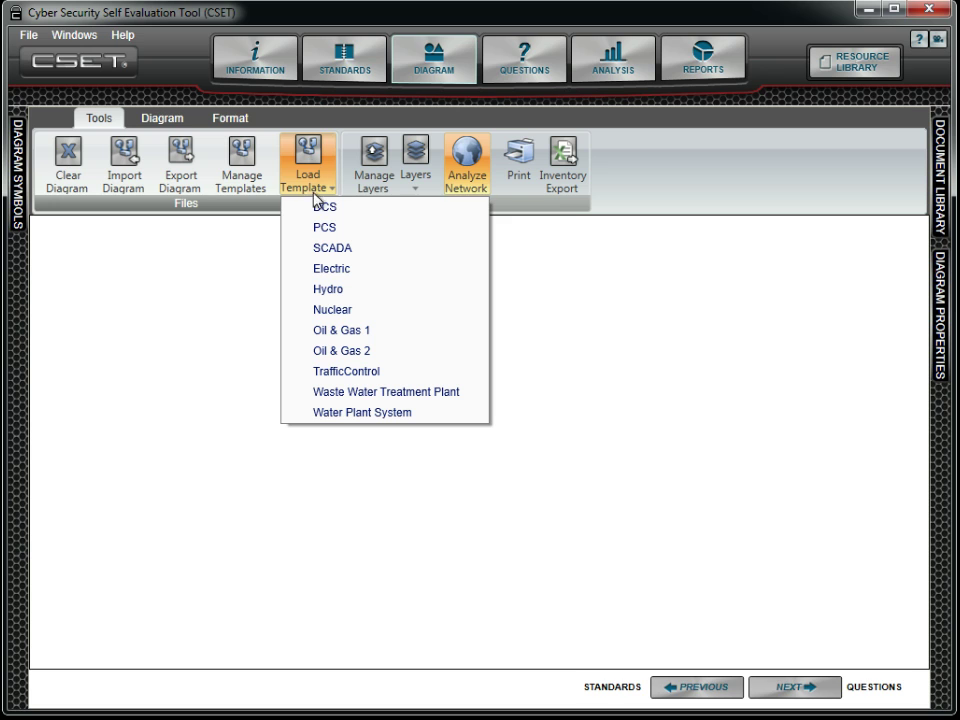
left_click(358, 232)
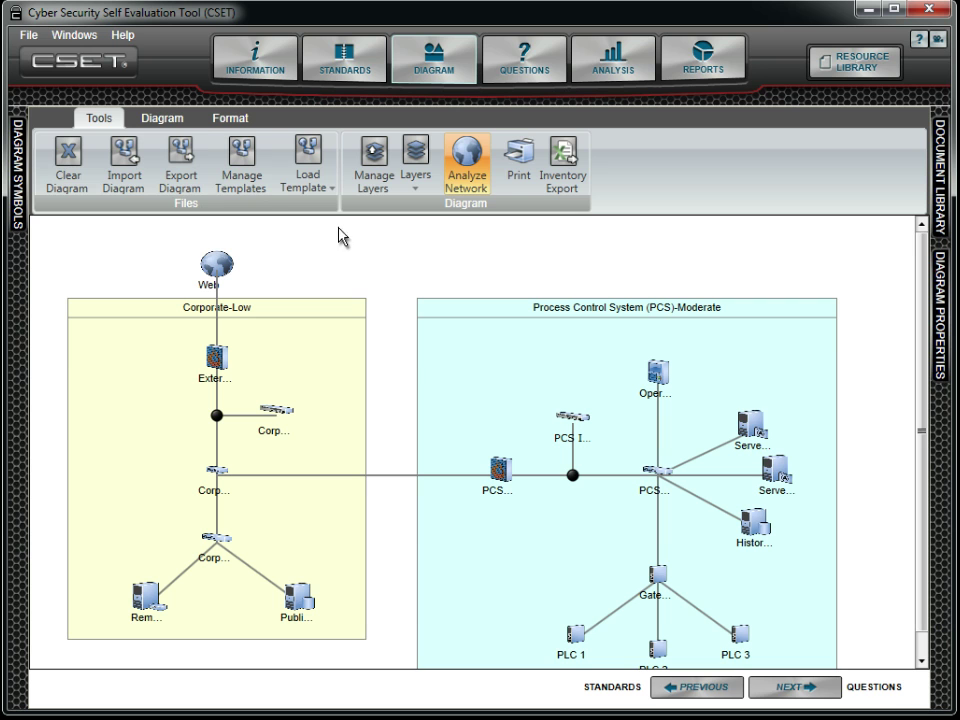
Add a Database Server to the lower part of the Process Control System zone and tag it Historian
mouse_move(22, 171)
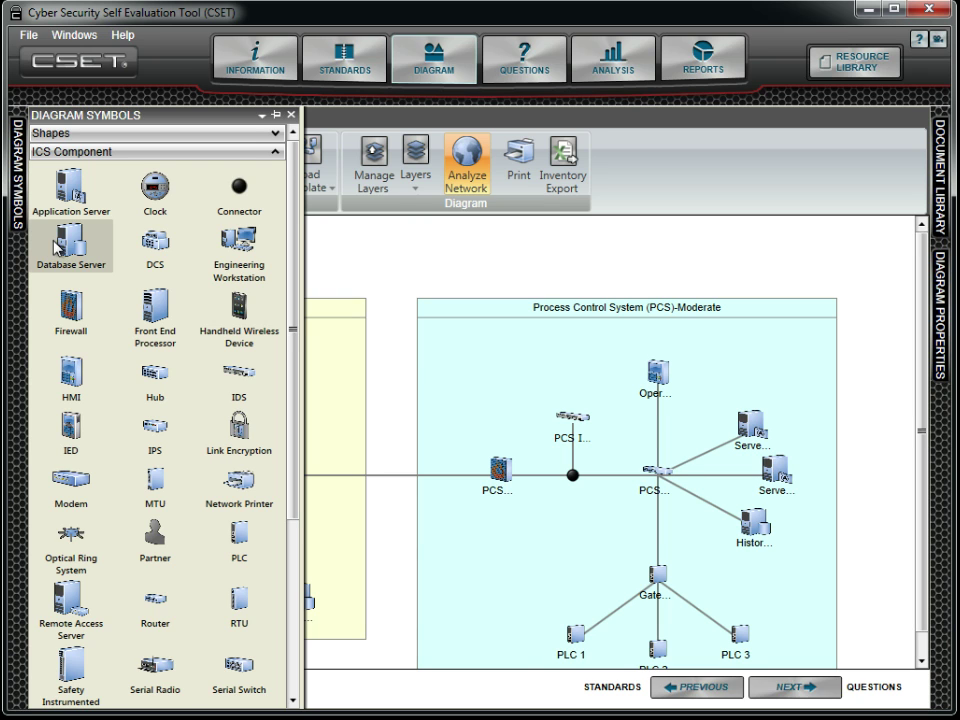
left_click_drag(68, 250, 520, 570)
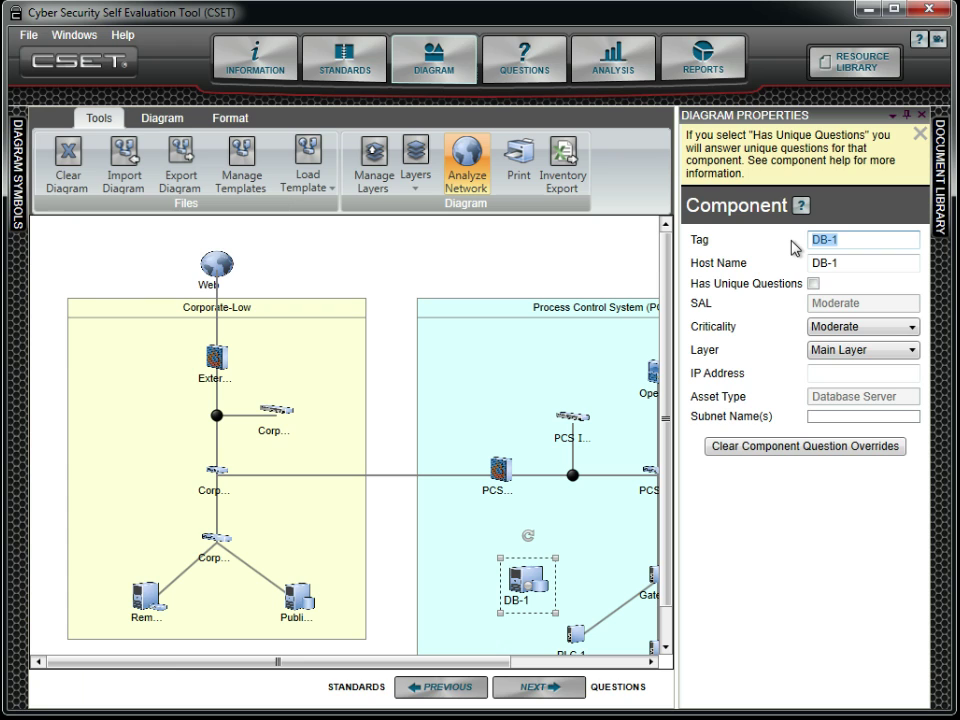
type("Historian")
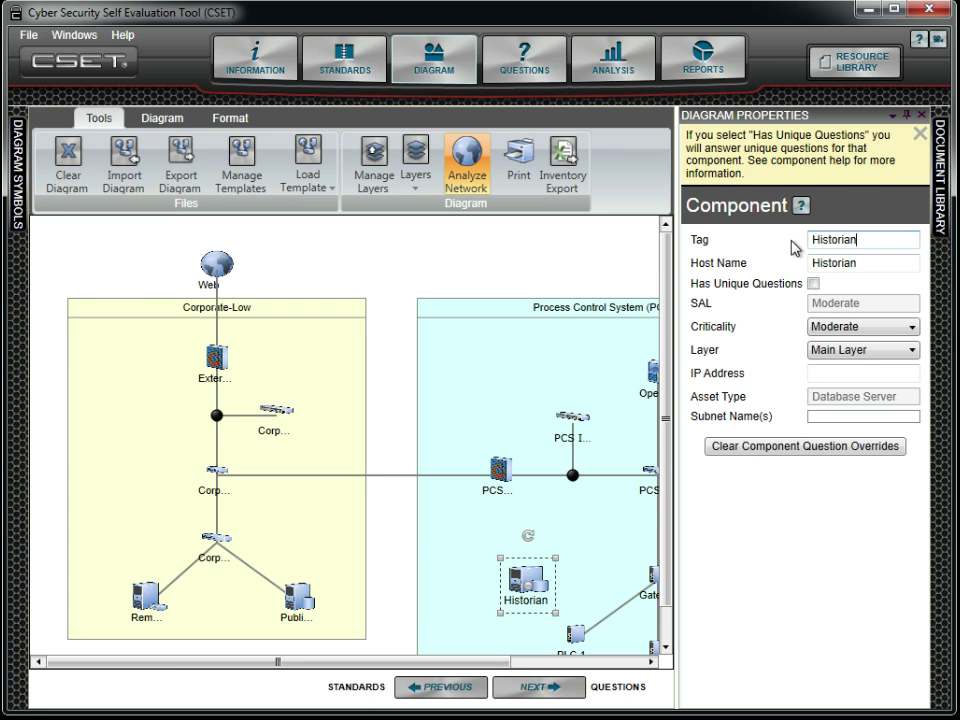
left_click(906, 115)
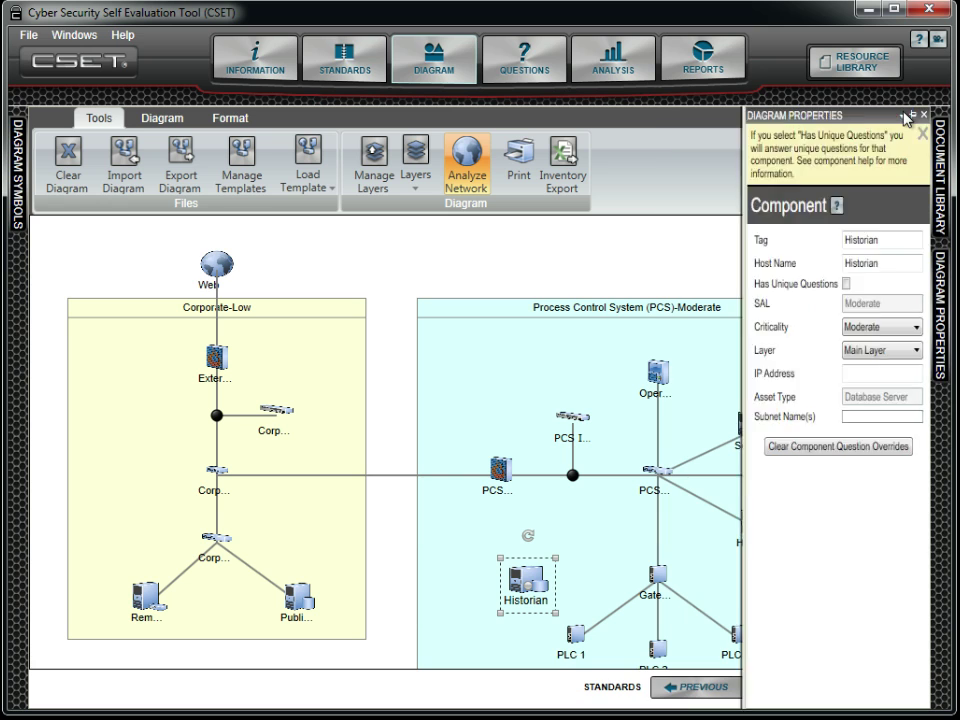
Connect the PCS Switch to the new Historian server with the Connector tool
left_click(660, 478)
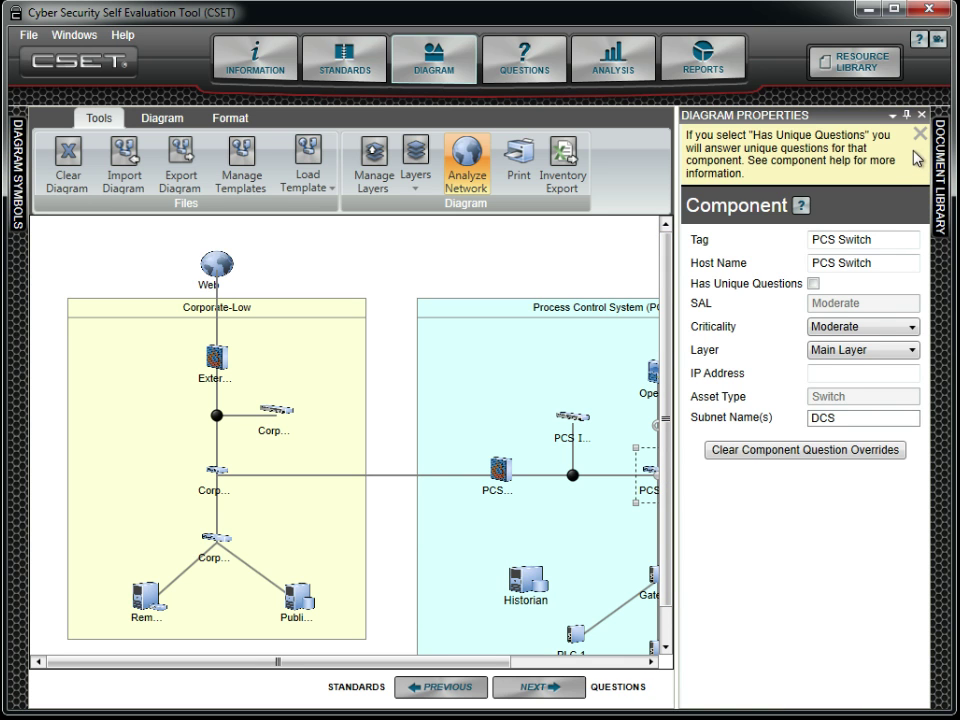
left_click(906, 117)
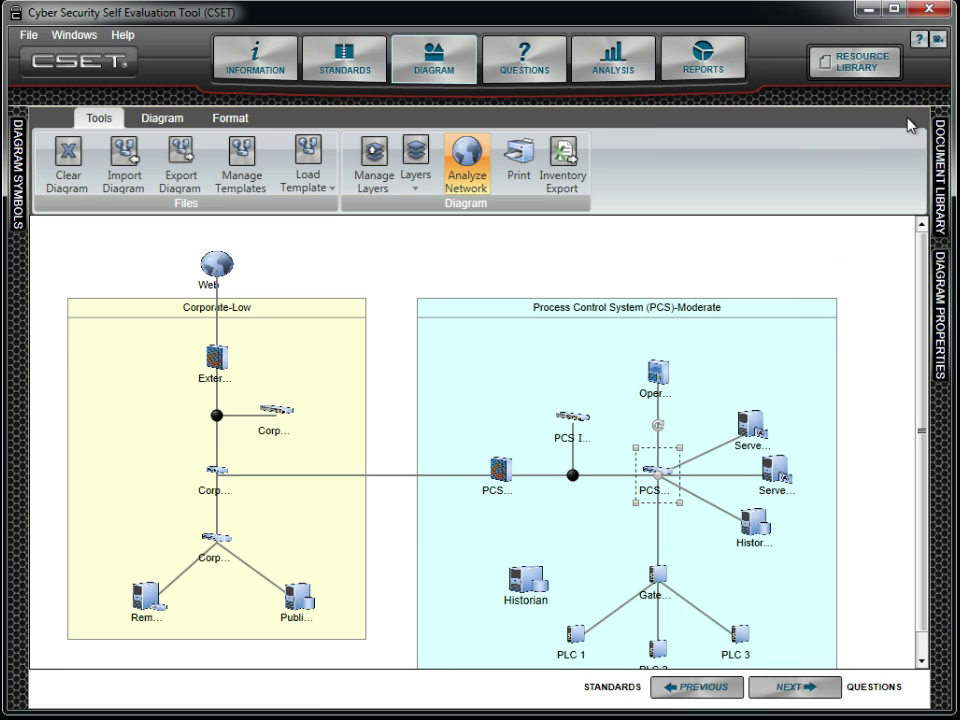
left_click(172, 120)
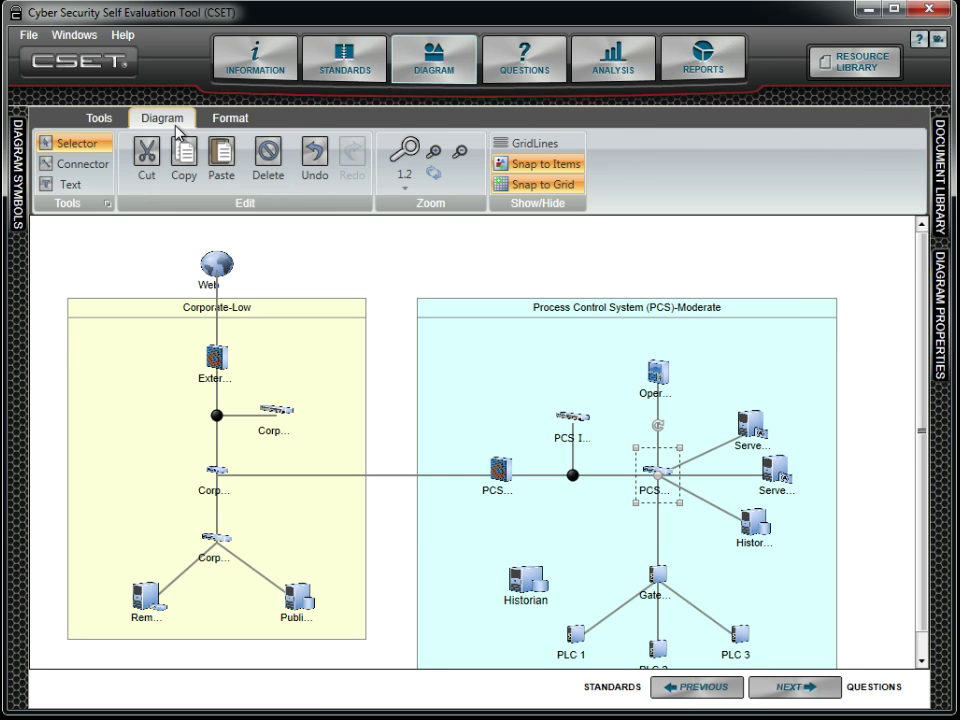
left_click(84, 166)
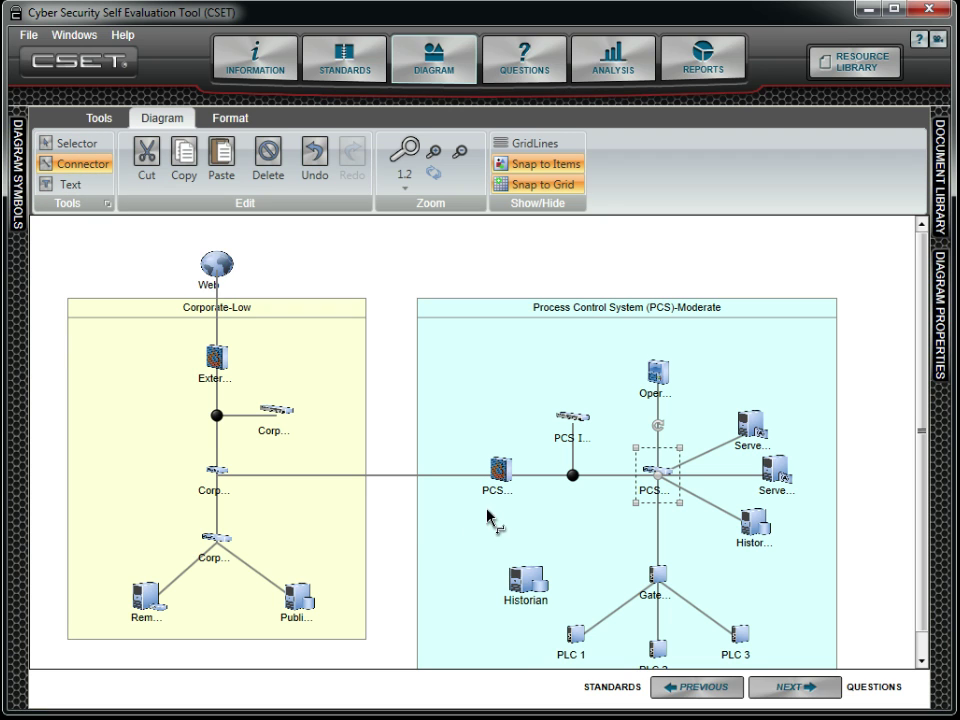
mouse_move(643, 495)
left_mouse_down()
mouse_move(527, 575)
mouse_move(530, 595)
mouse_move(522, 576)
left_mouse_up()
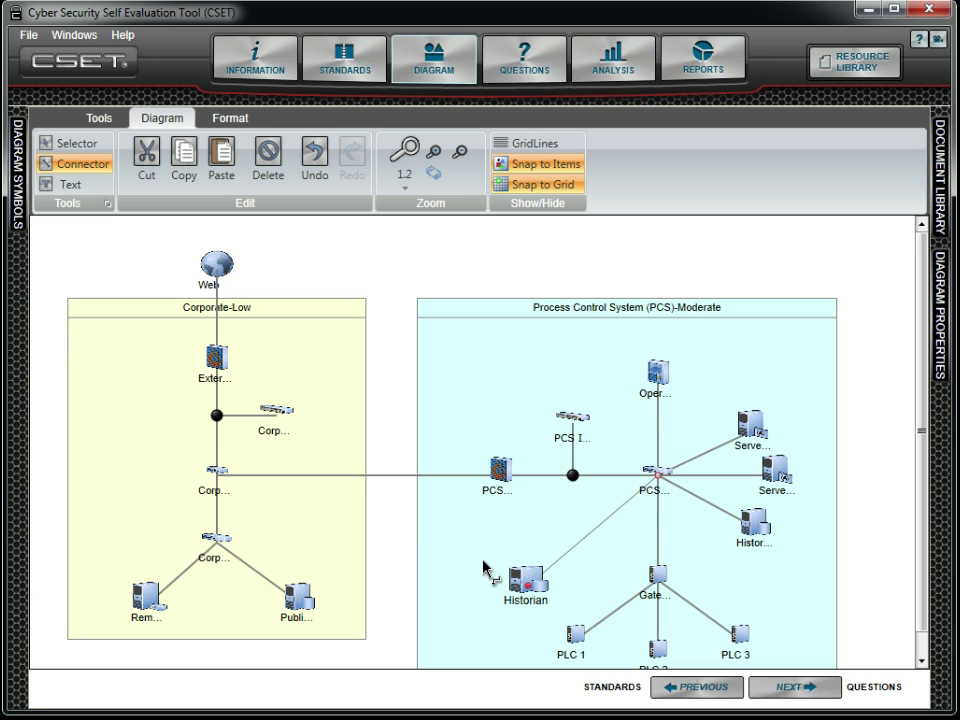
left_click(474, 561)
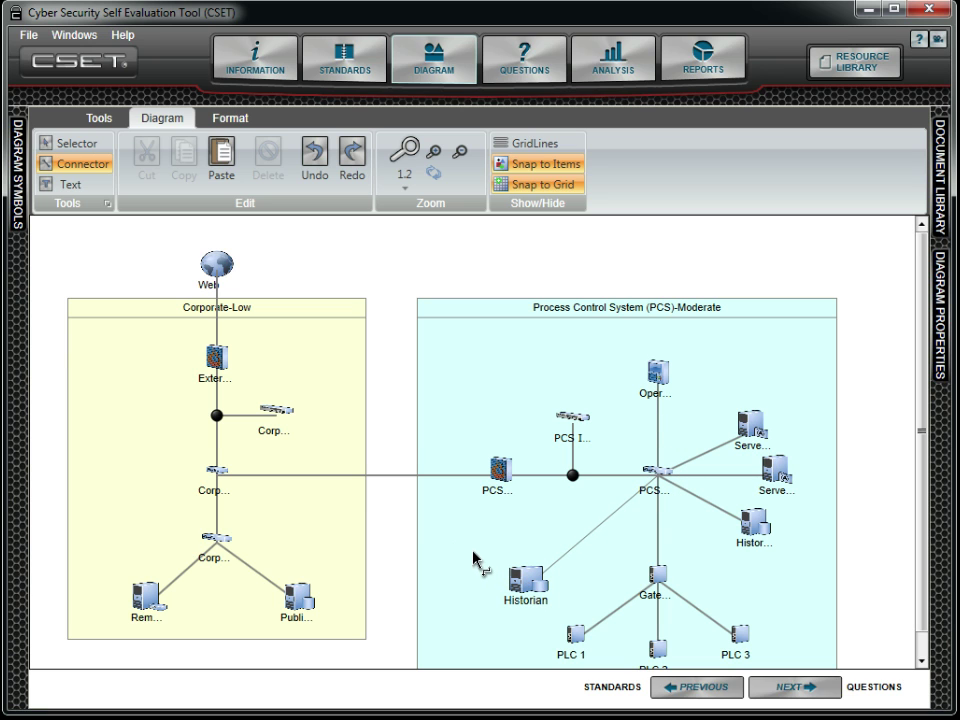
Delete the External Firewall from the Corporate zone along with the two connector lines that were attached to it
left_click(88, 148)
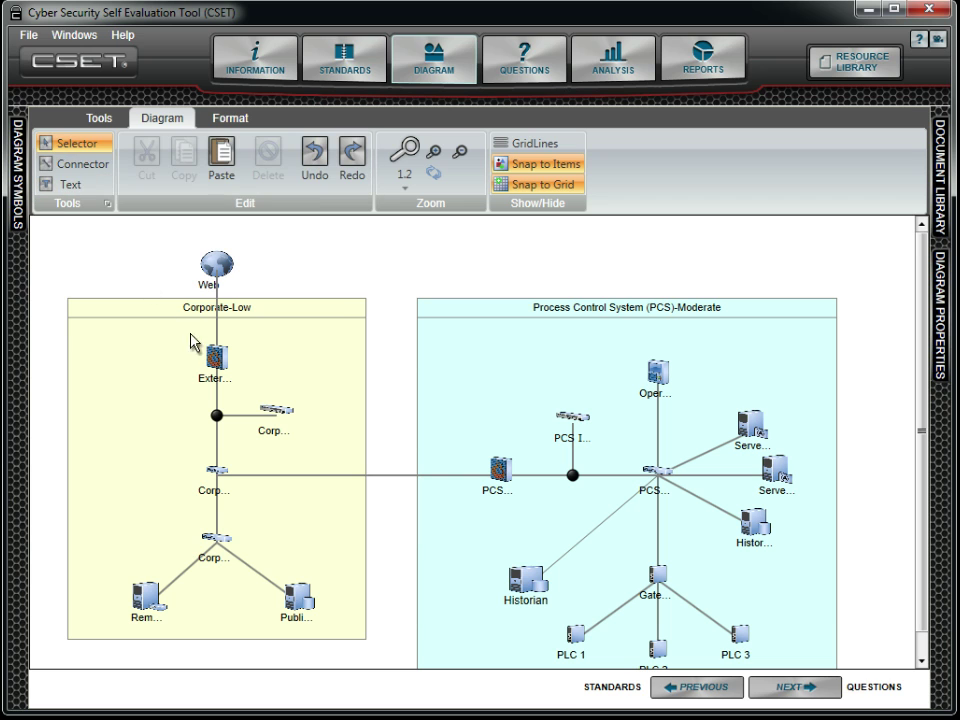
left_click(219, 358)
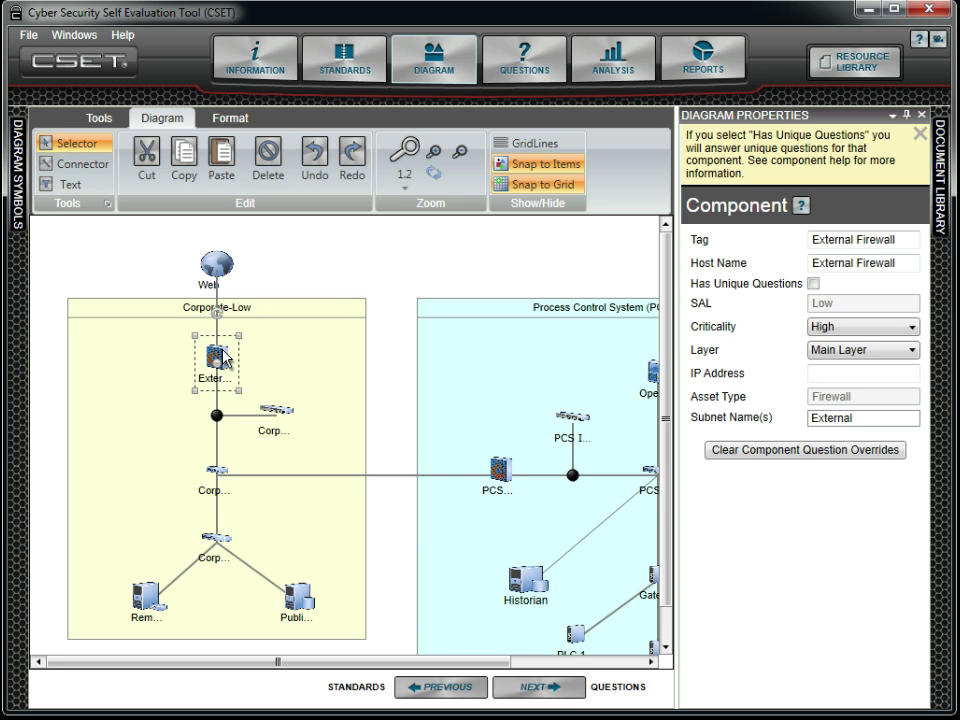
left_click(268, 153)
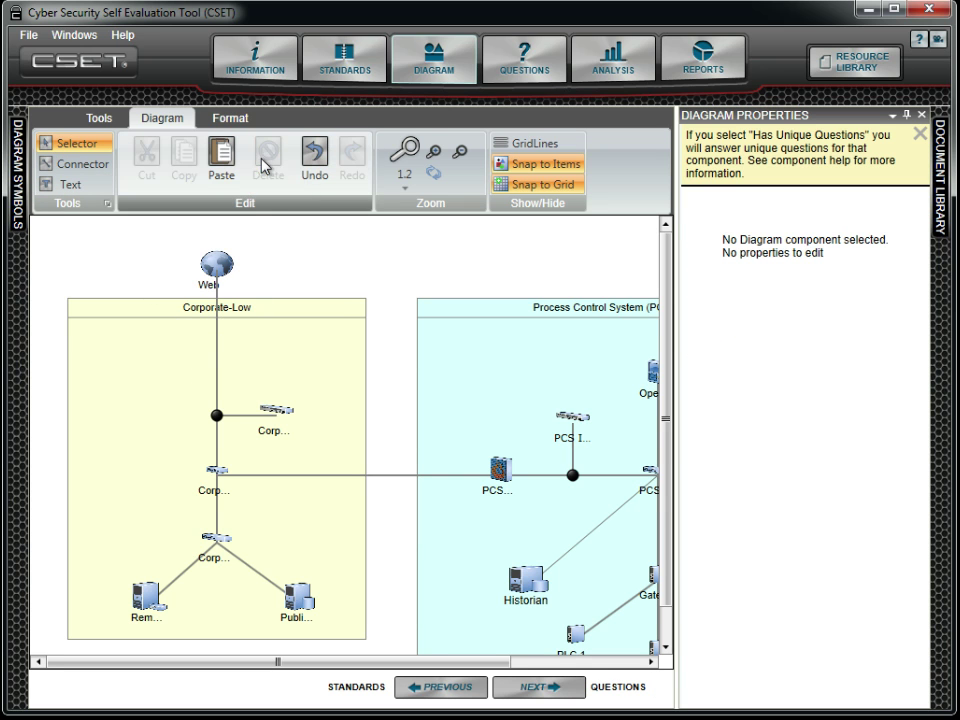
left_click(217, 348)
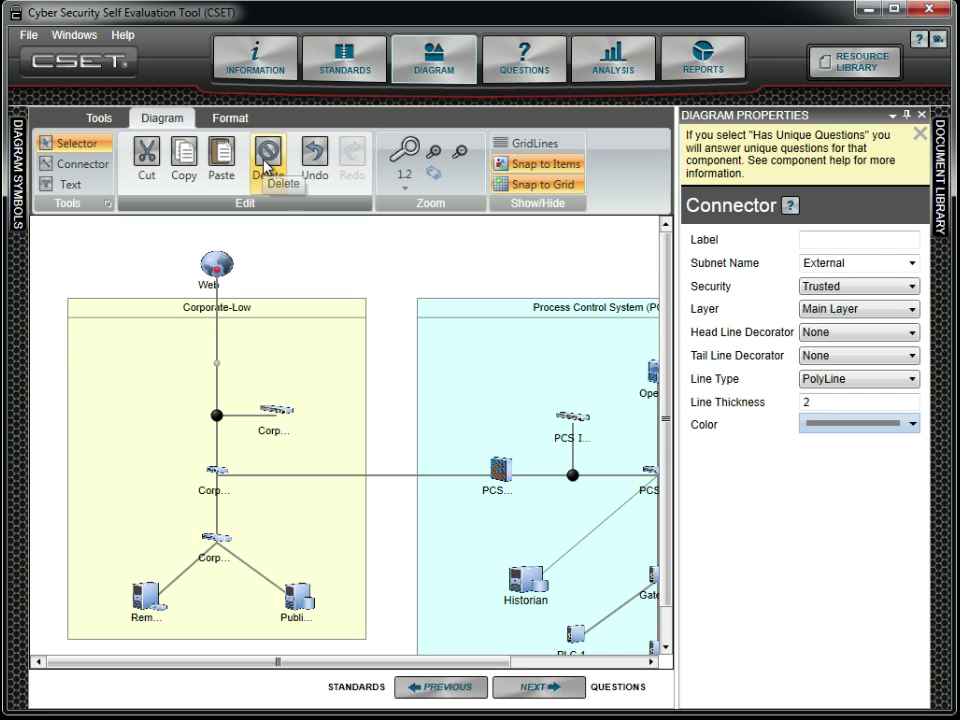
left_click(266, 160)
left_click(218, 378)
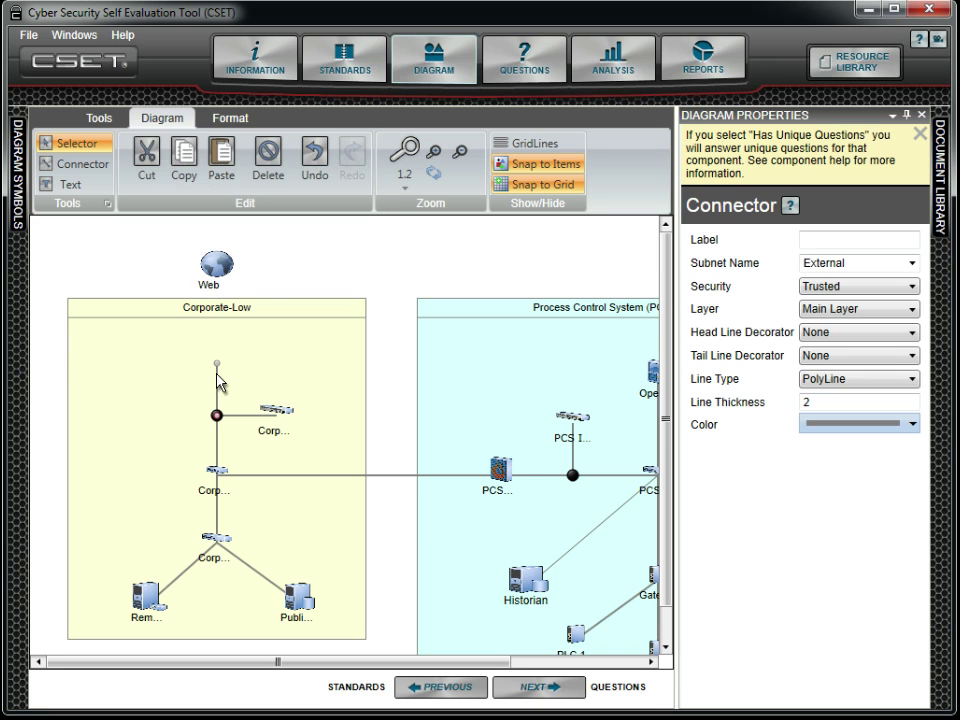
left_click(271, 160)
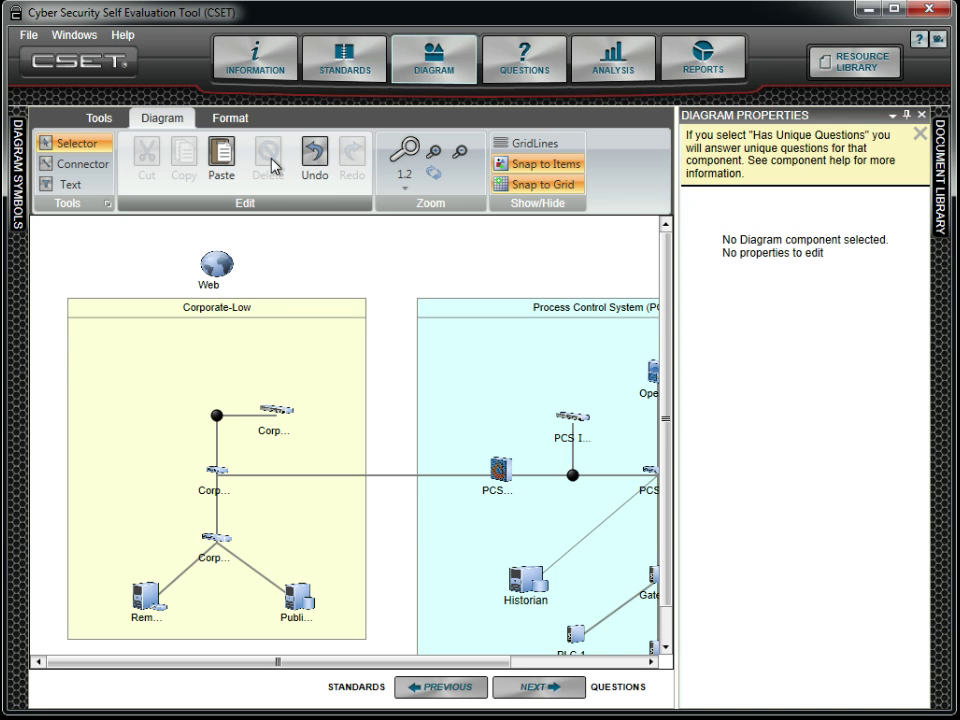
Connect the Web component directly to the black junction in the Corporate zone, and analyze the diagram for network warnings
key("Tab")
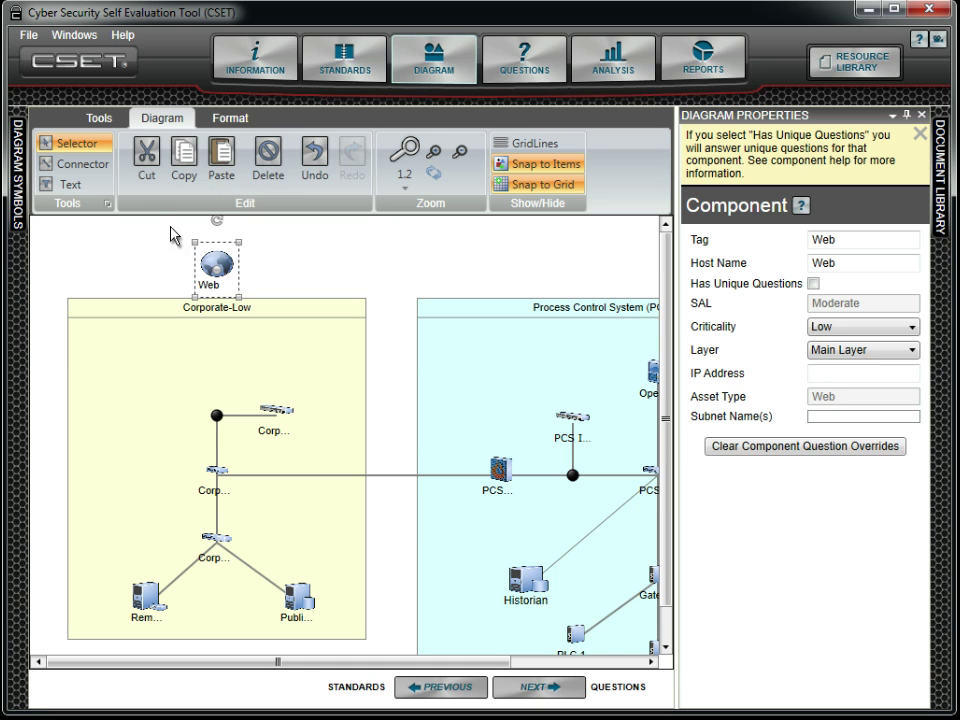
left_click(75, 163)
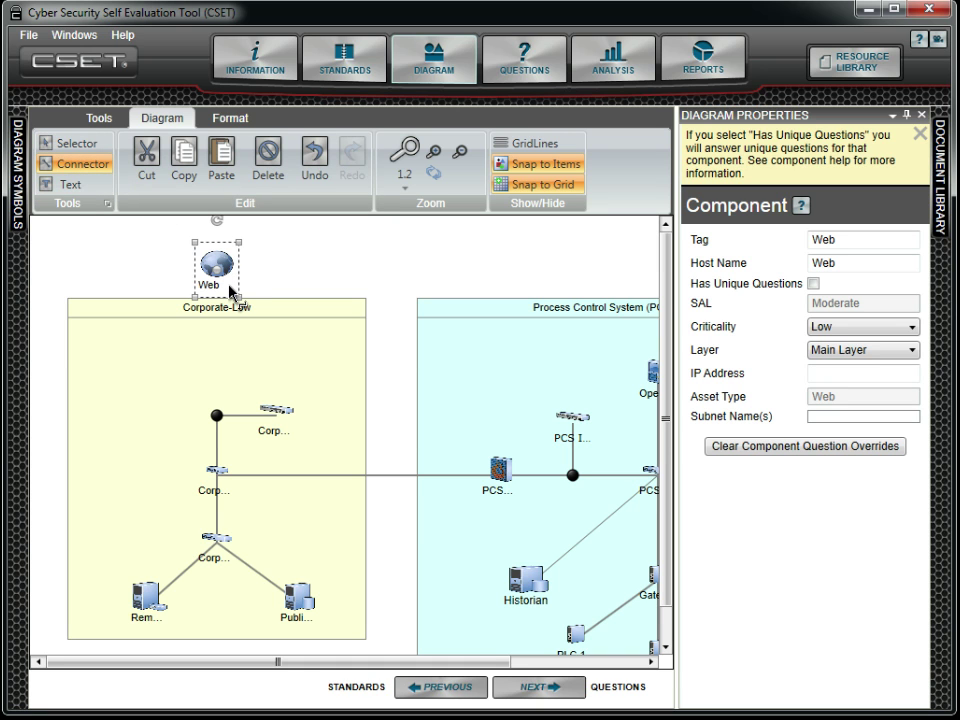
left_click_drag(230, 295, 216, 414)
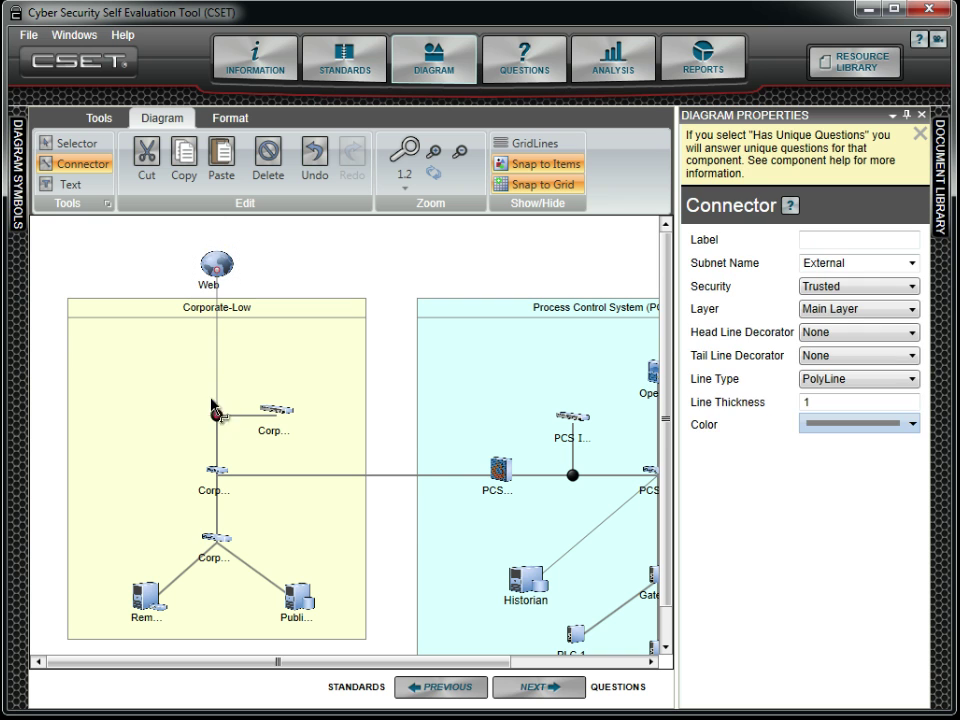
left_click(100, 118)
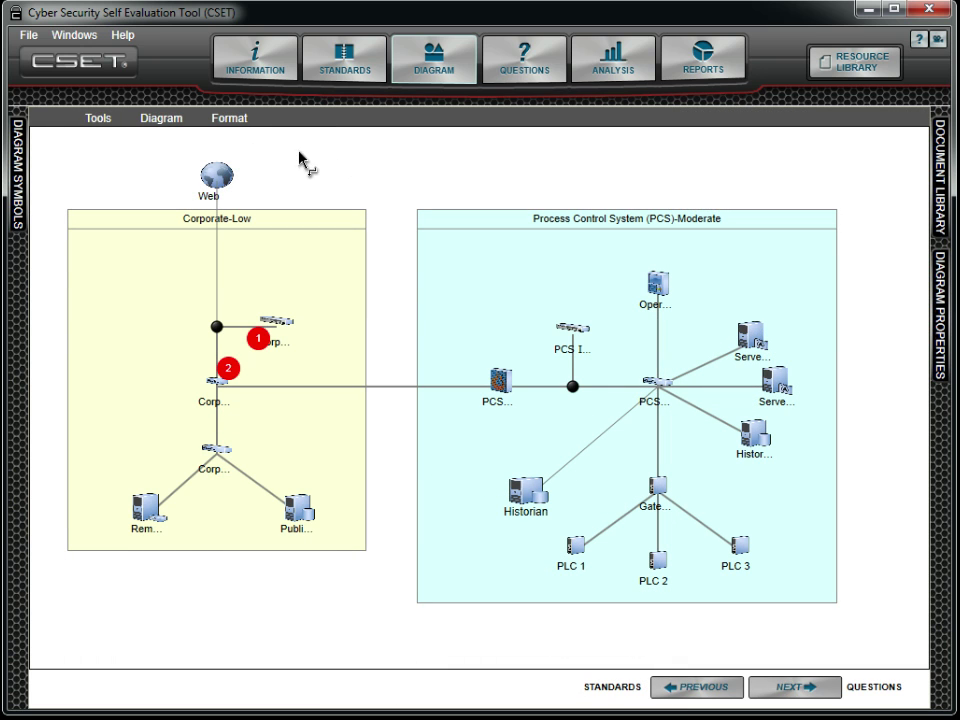
left_click(155, 120)
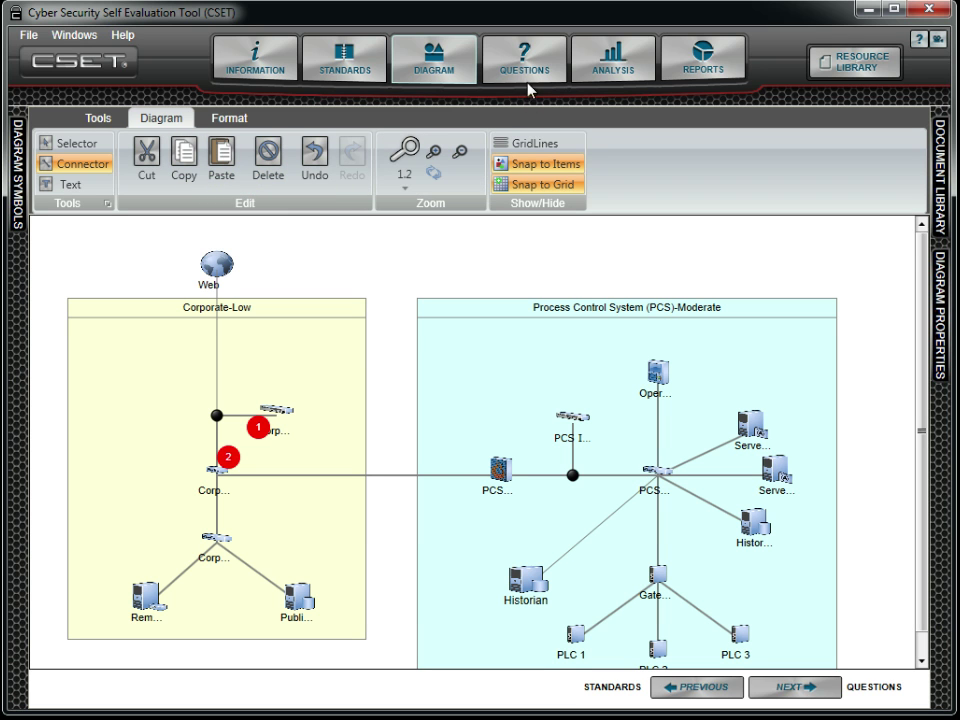
View the guidance and reference documents for Access Control question 6, and answer question 7 with ALT
left_click(523, 67)
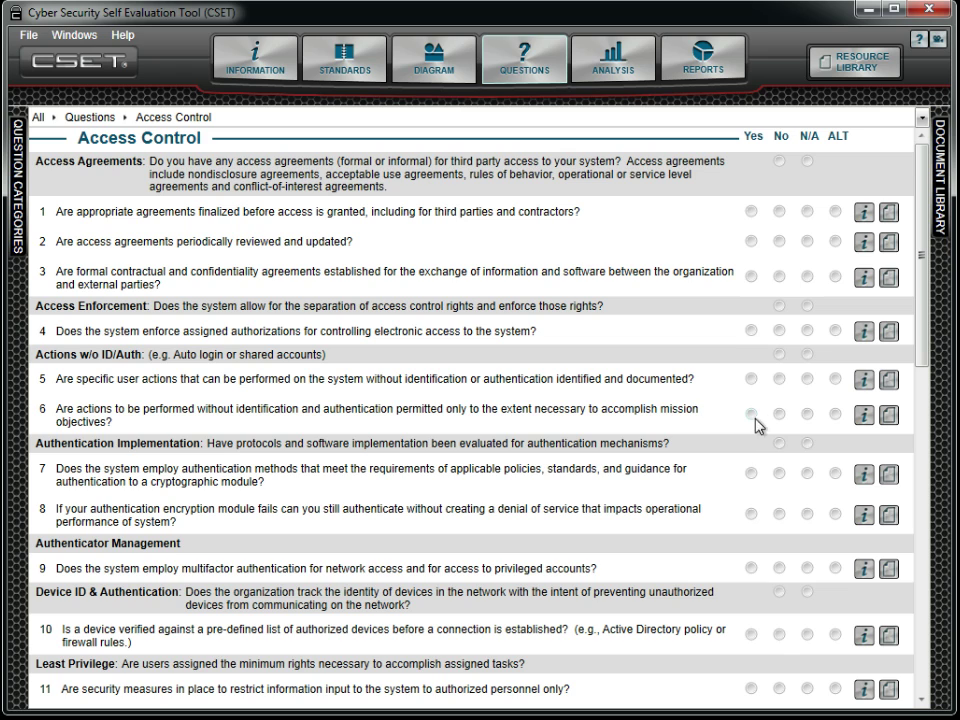
left_click(863, 414)
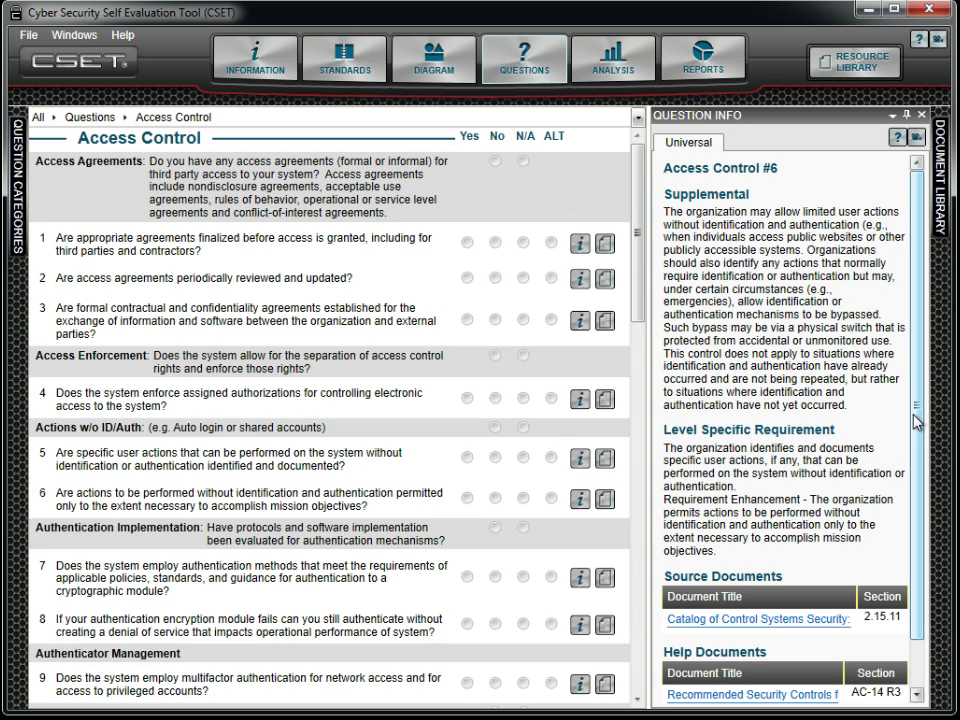
left_click_drag(915, 421, 912, 515)
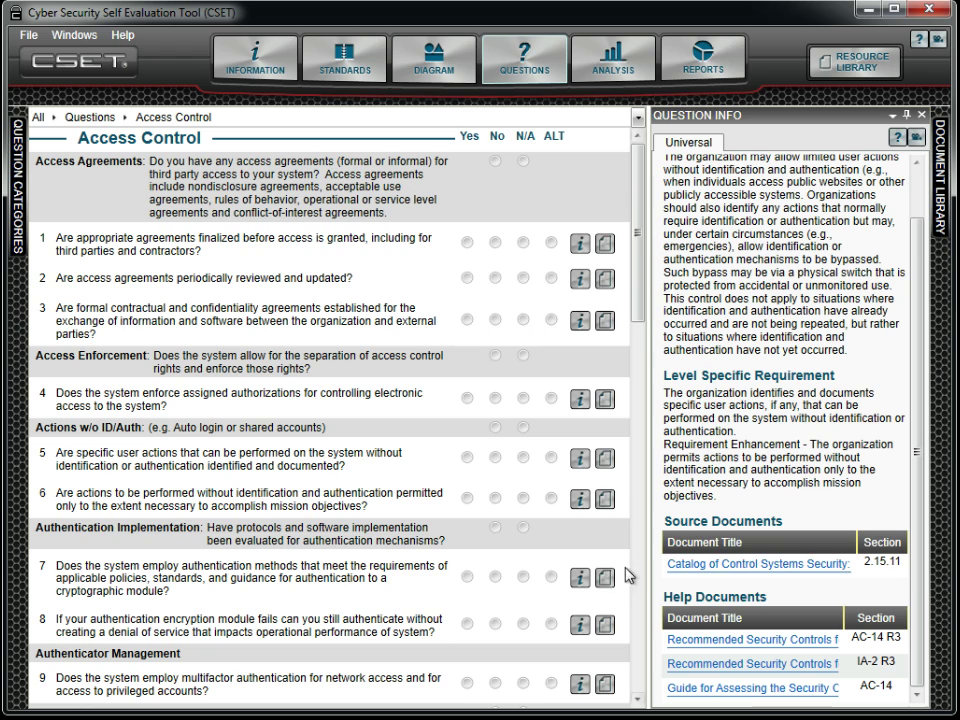
left_click(552, 577)
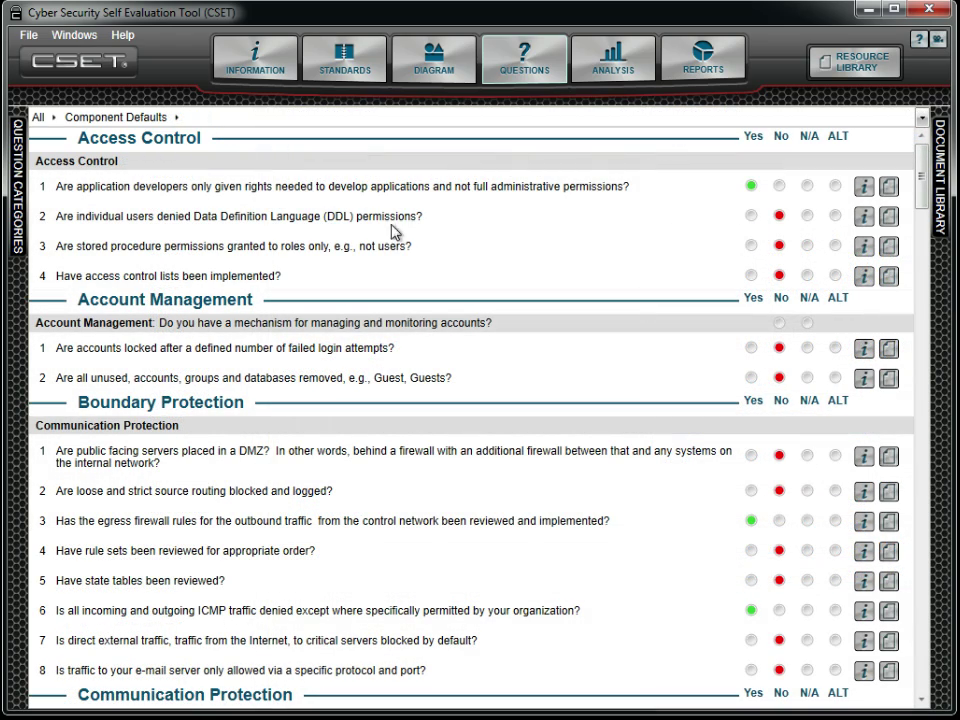
Expand the Component Defaults question categories and display the Boundary Protection questions
mouse_move(18, 172)
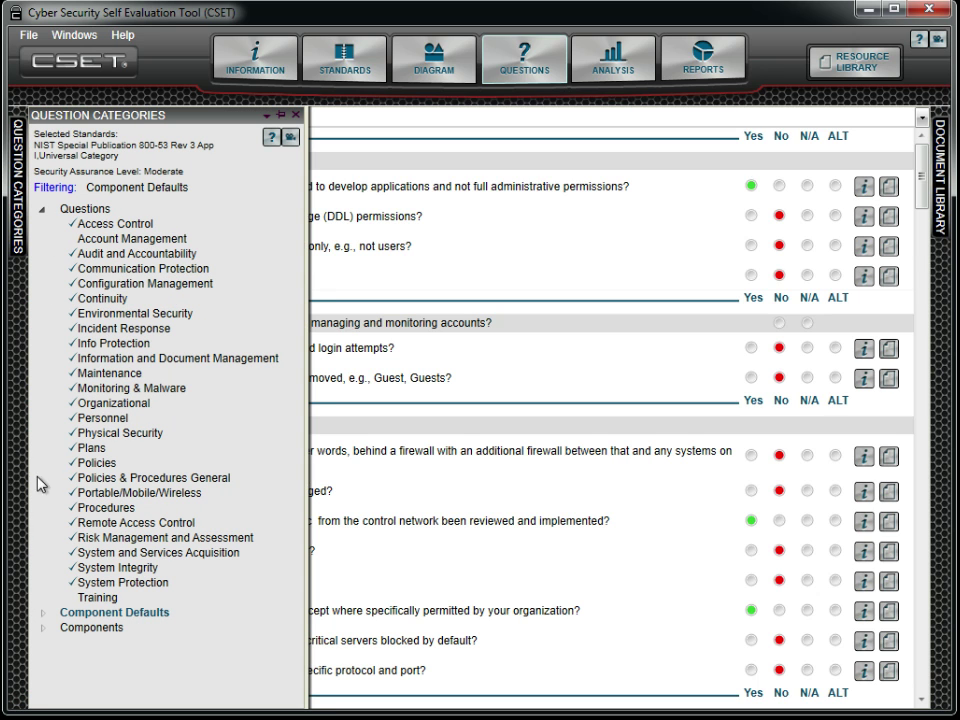
left_click(42, 616)
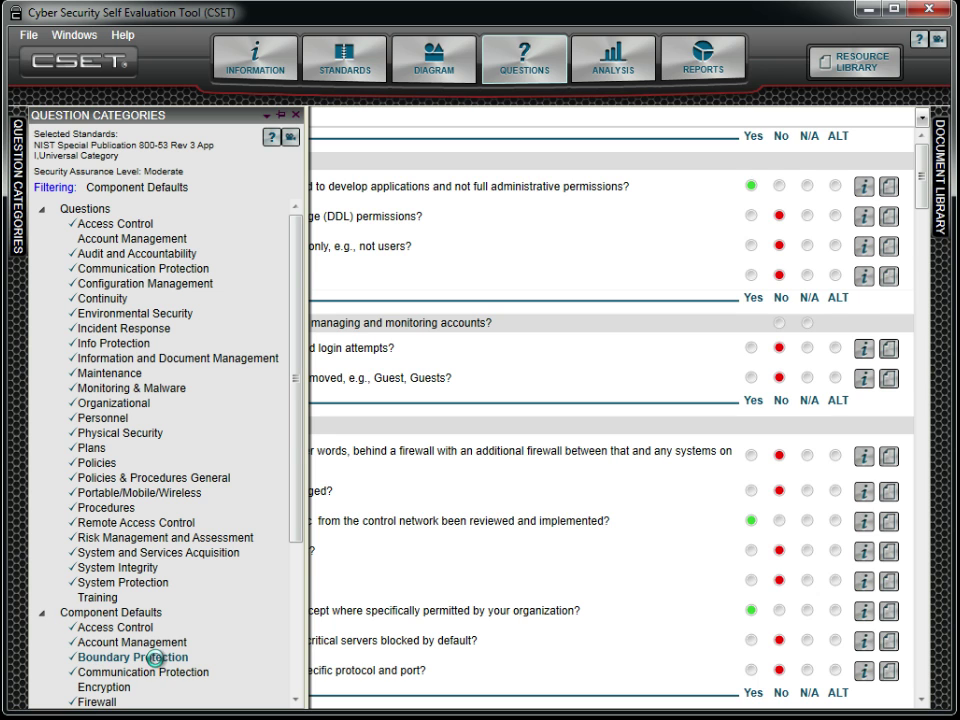
left_click(158, 660)
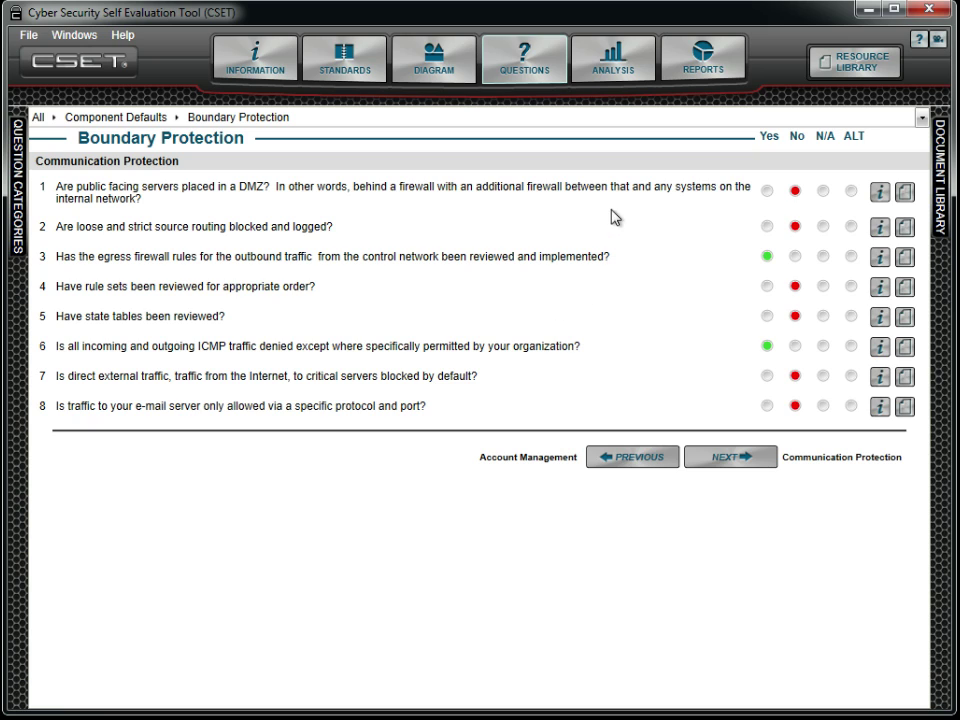
In the analysis results, examine the top subject areas of concern, the System Integrity questions and answers, and the Components Summary
left_click(610, 72)
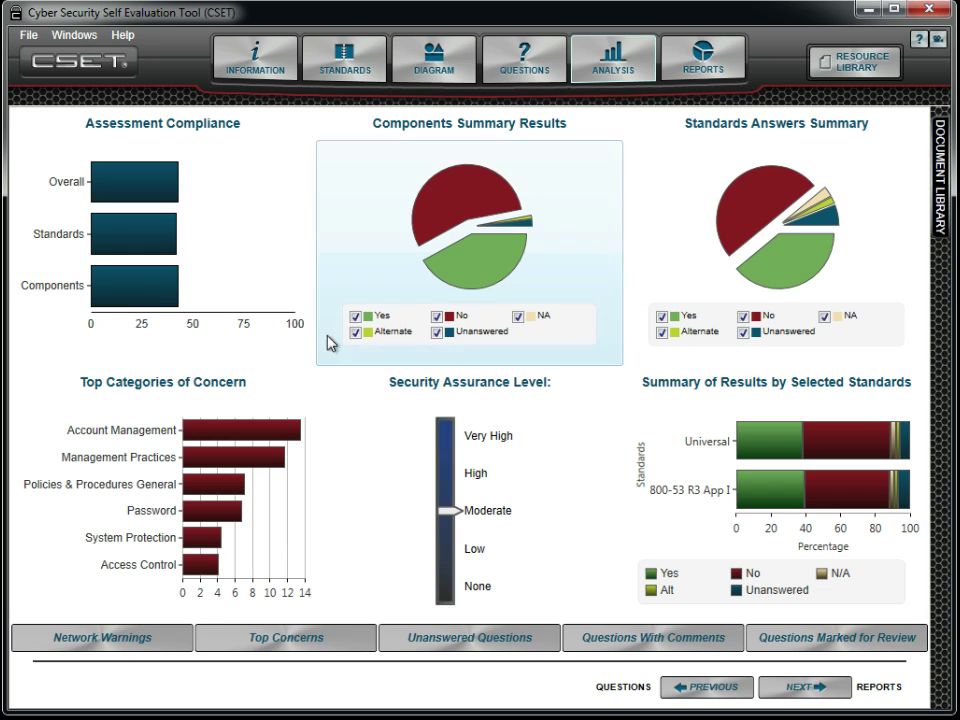
left_click(212, 433)
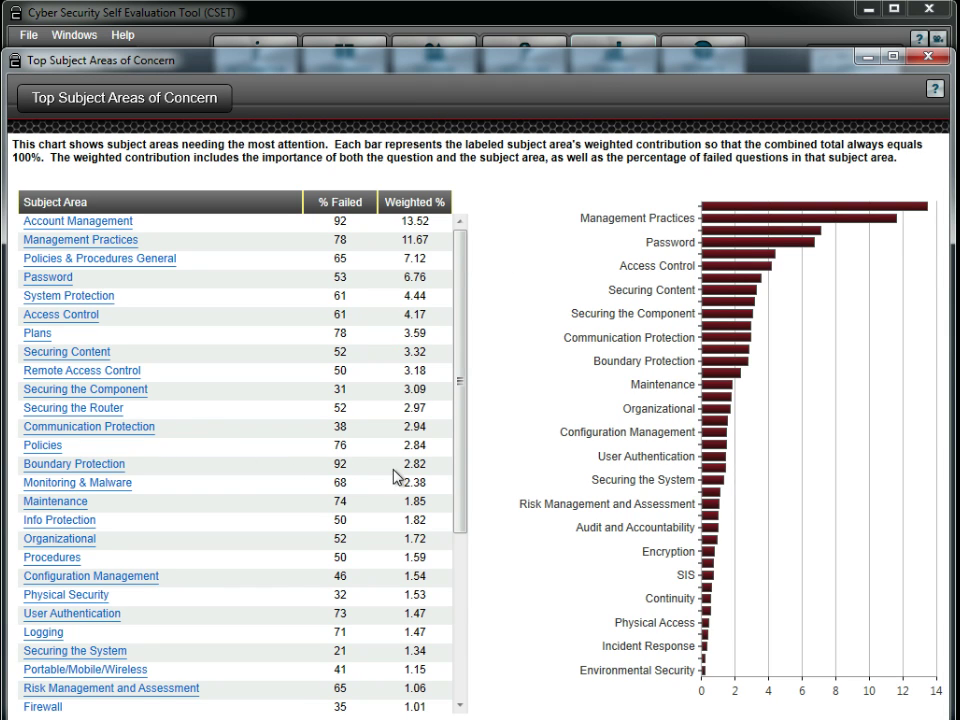
left_click_drag(452, 455, 452, 544)
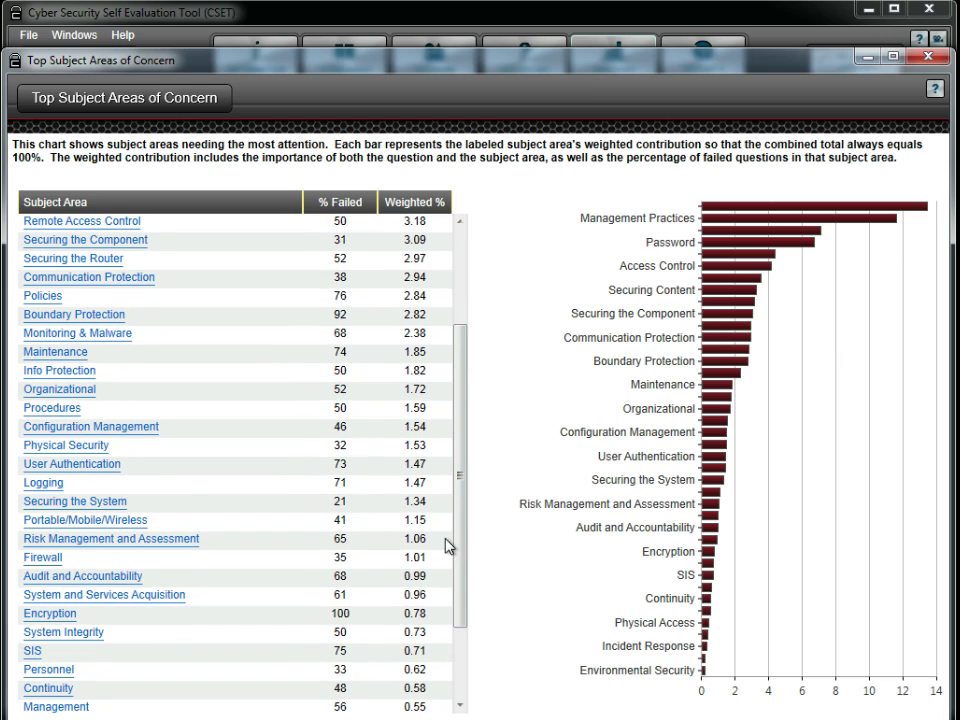
left_click(64, 634)
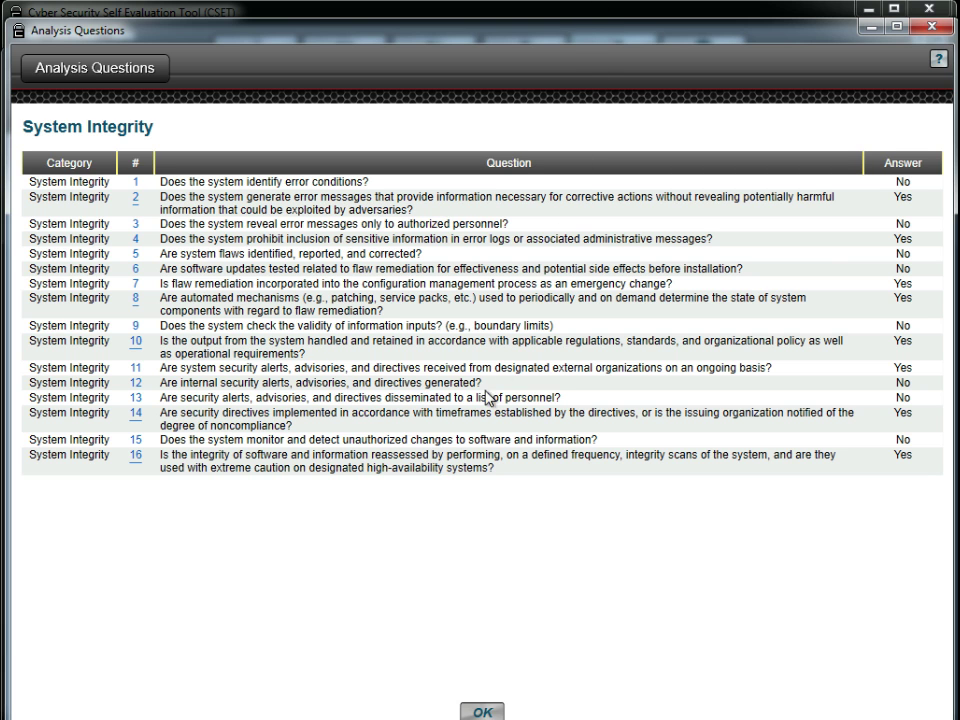
left_click(481, 712)
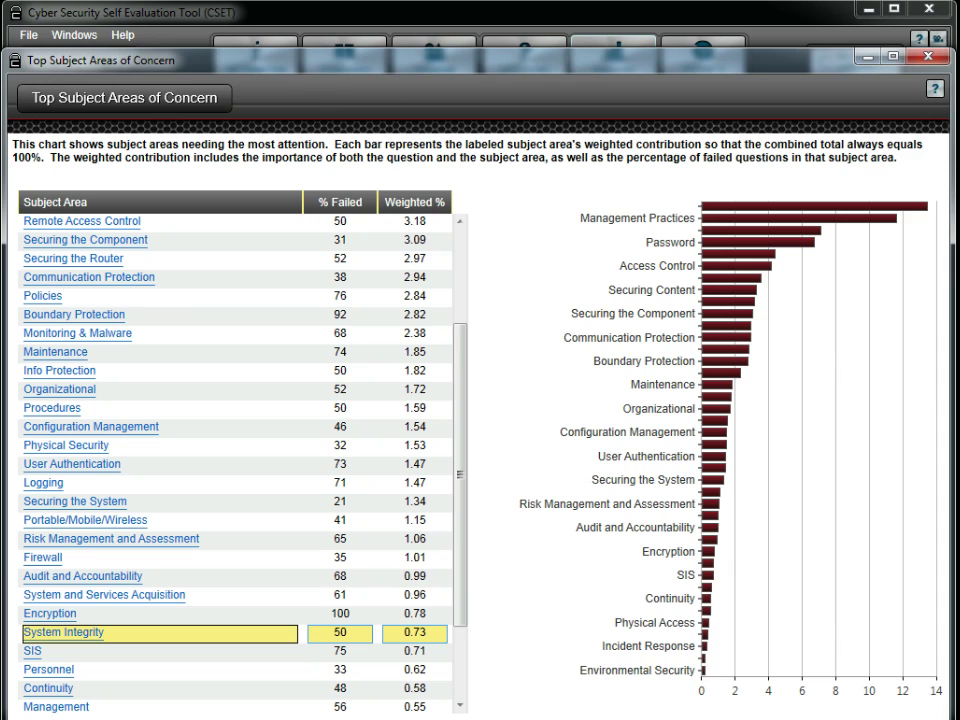
key("Escape")
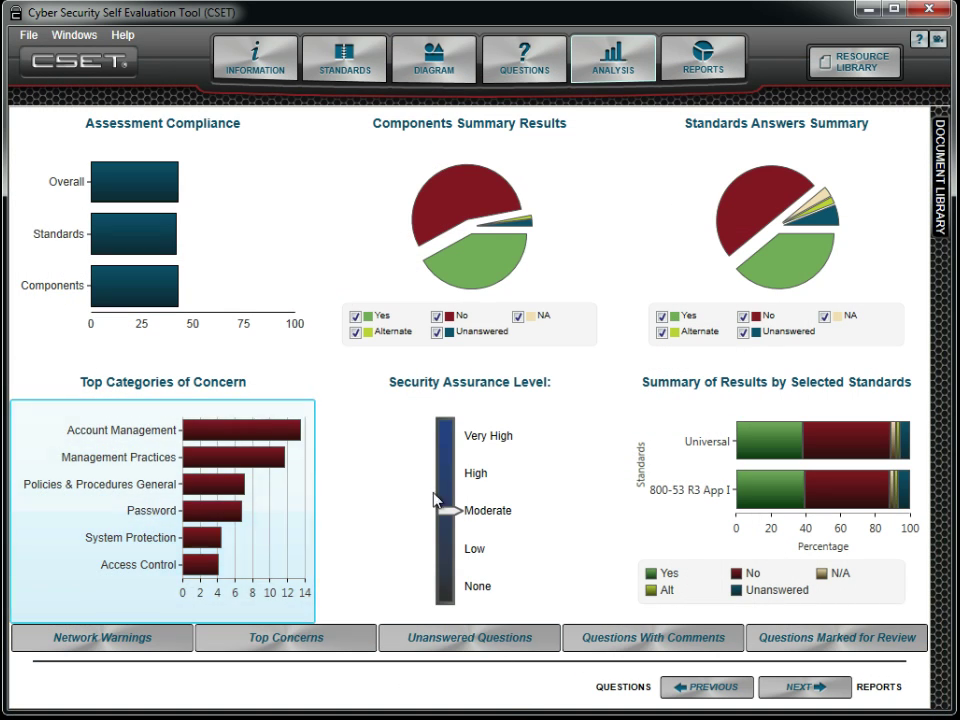
left_click(486, 262)
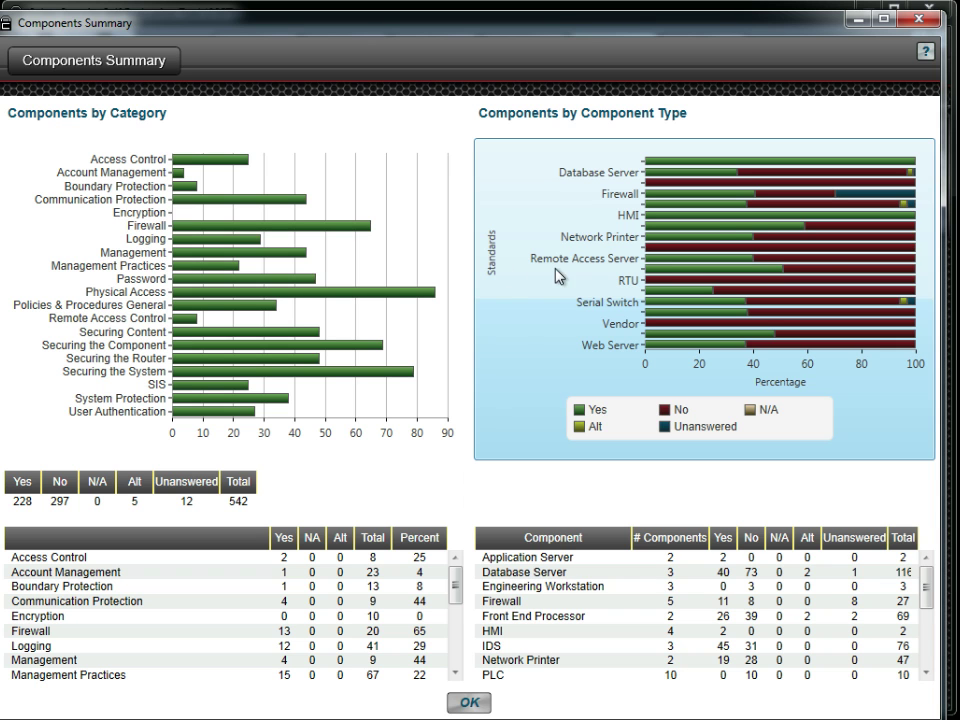
left_click(935, 20)
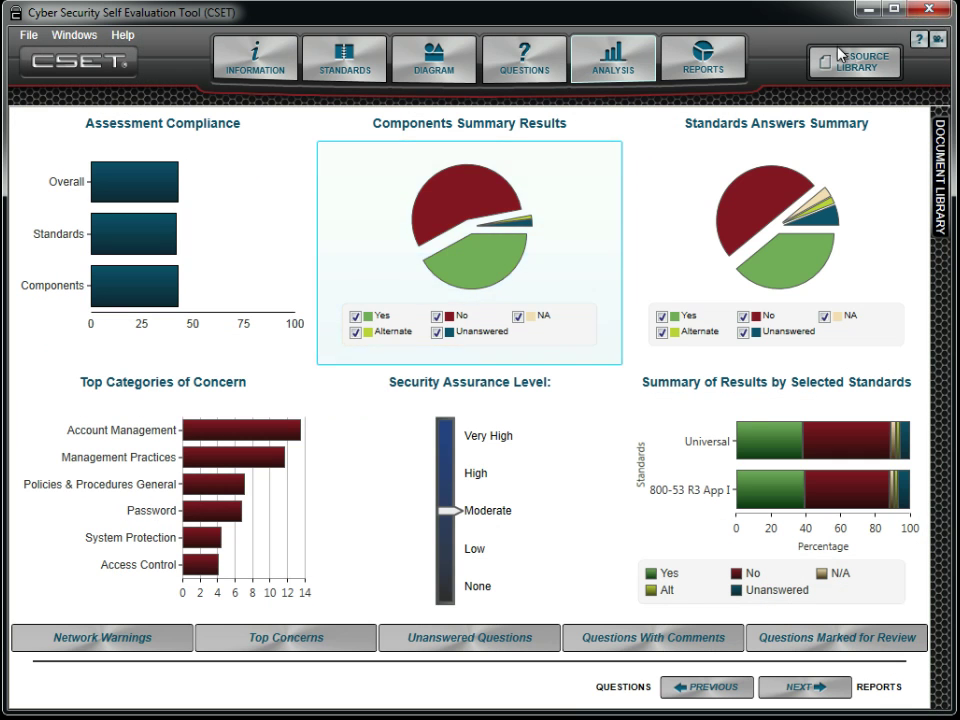
Create the Executive Summary report for the assessment in DOCX format
left_click(724, 62)
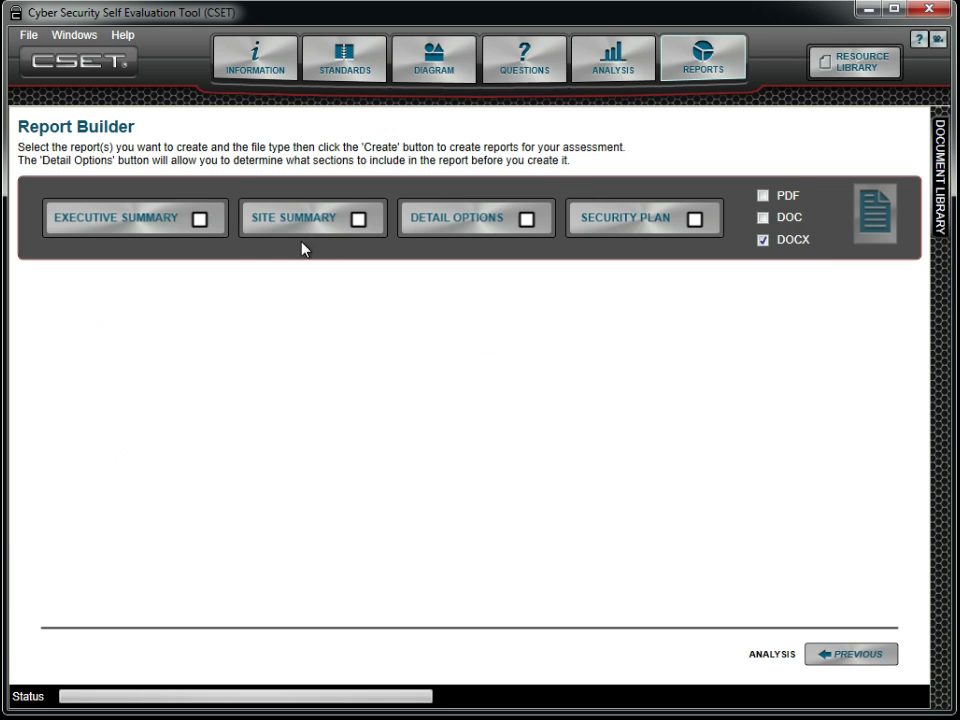
left_click(199, 220)
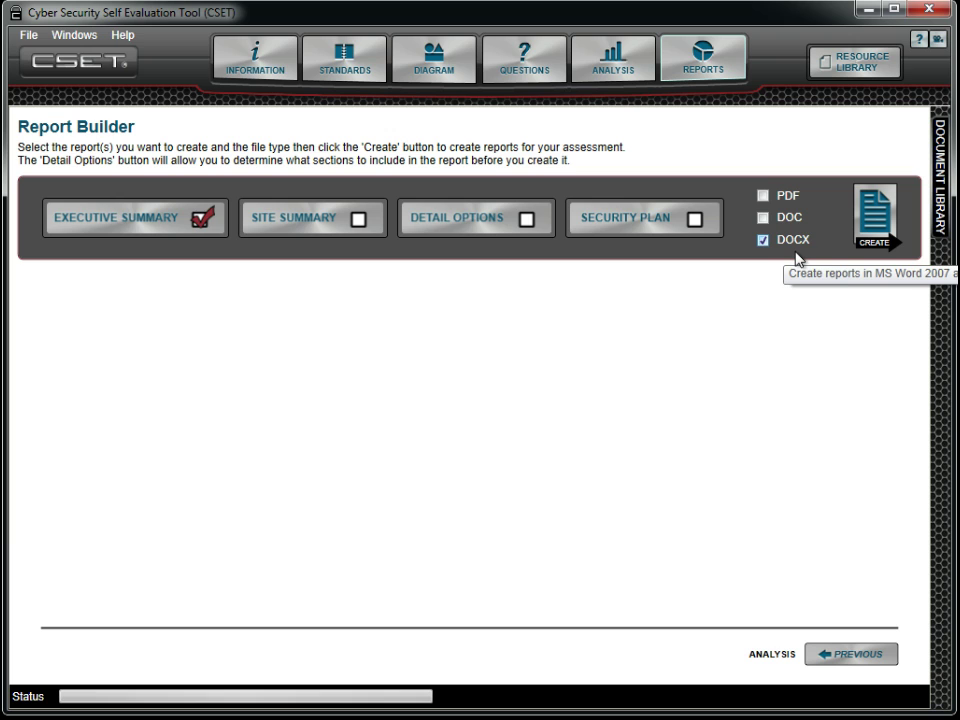
left_click(877, 222)
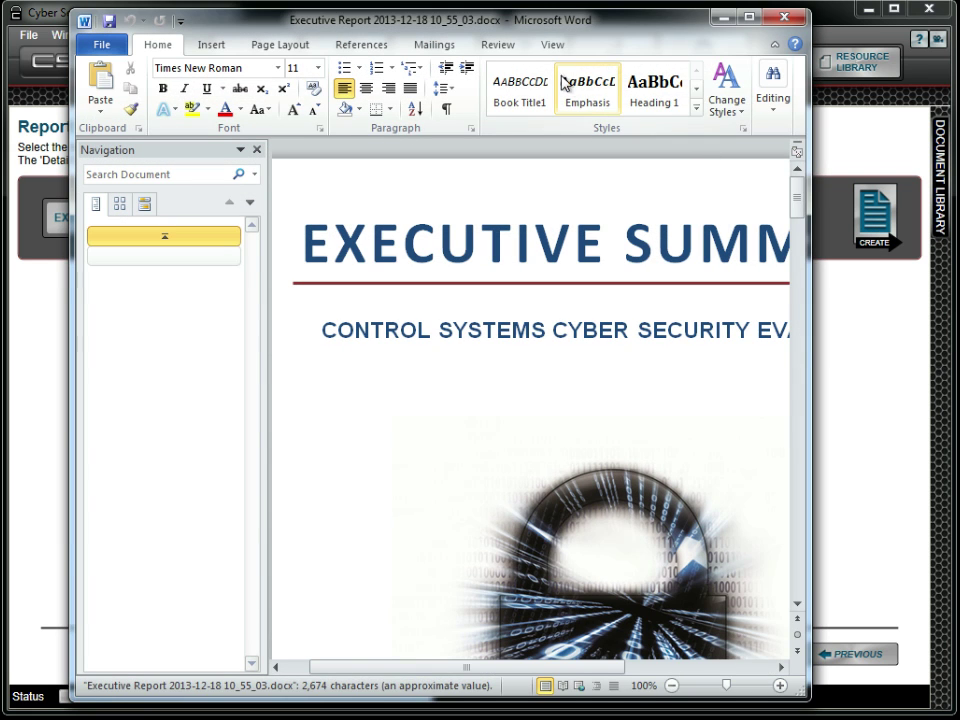
Review the executive report in Word at one-page zoom through to the Areas of Concern page, and close it
left_click(550, 46)
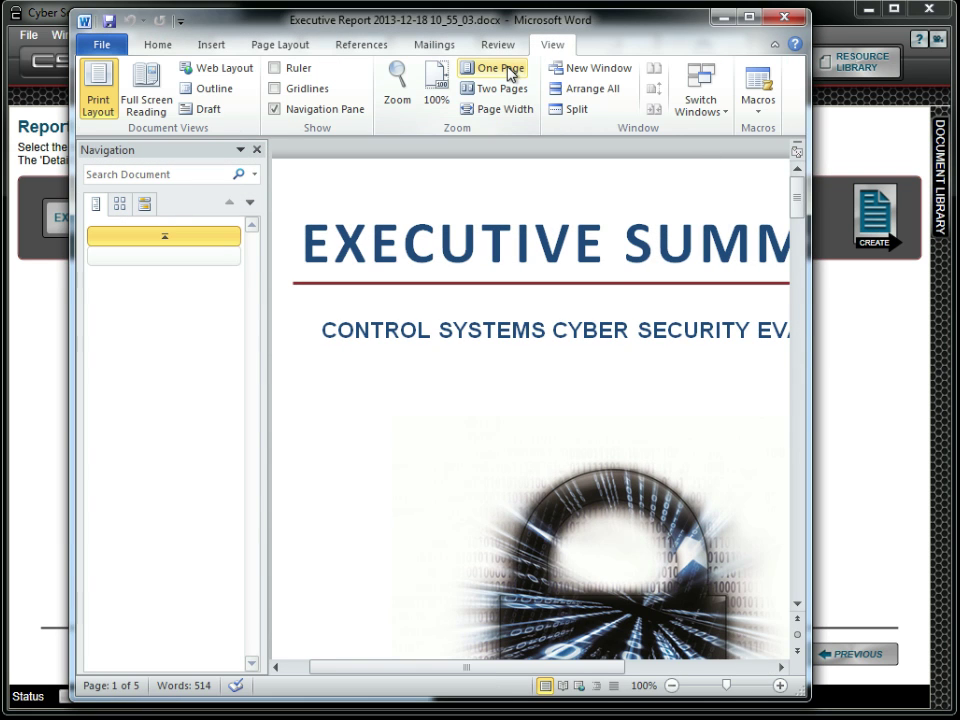
left_click(510, 73)
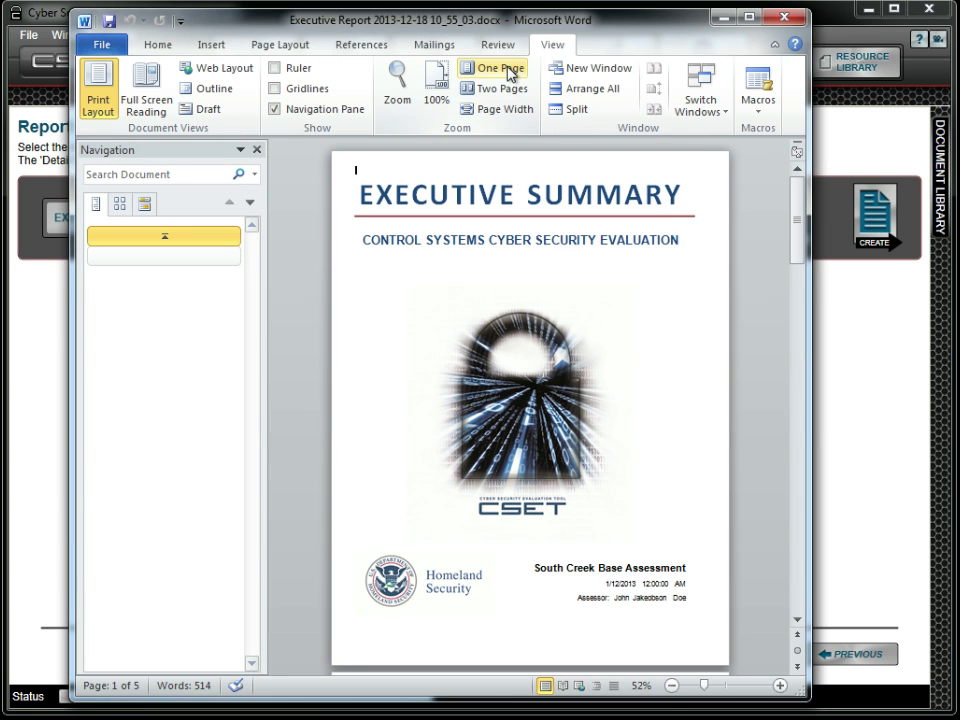
left_click_drag(797, 218, 781, 567)
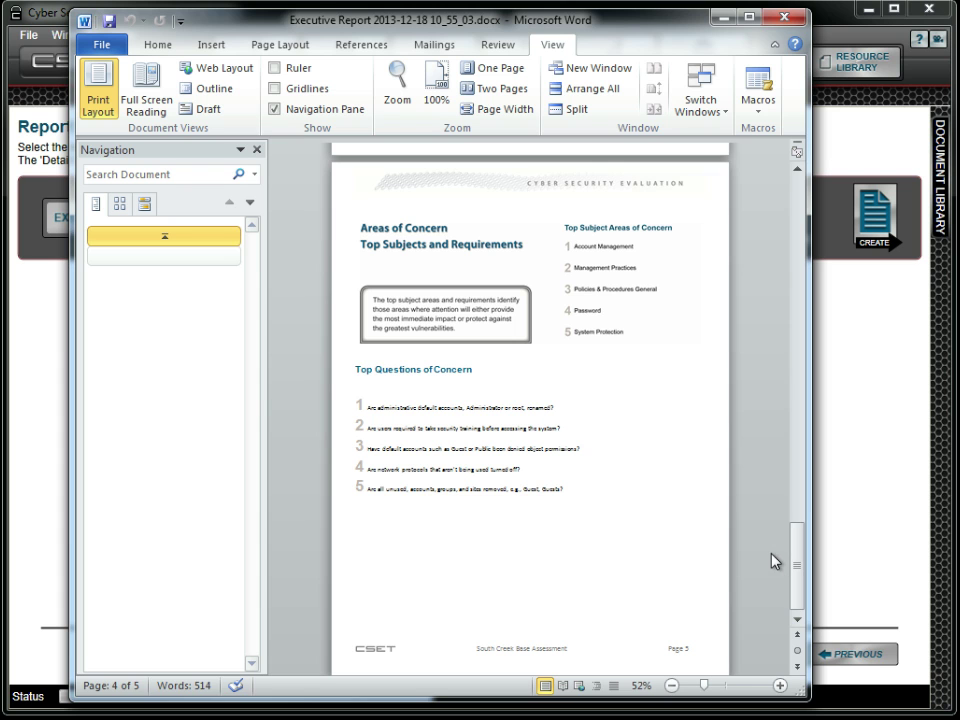
left_click(785, 17)
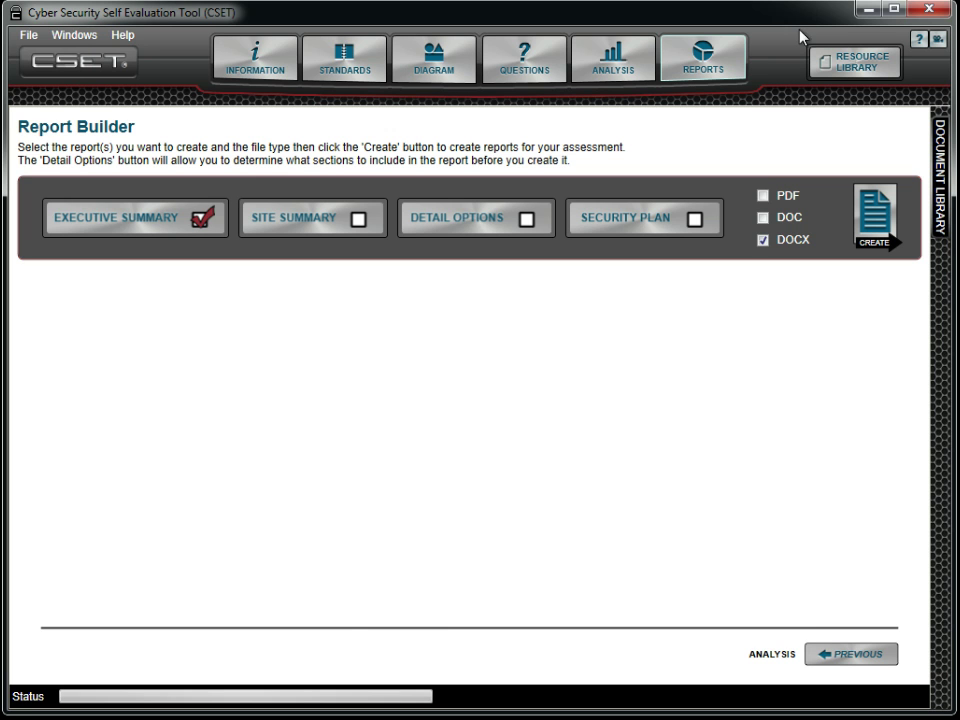
In the Resource Library, browse the Control System Security guidance and read through the Securing Control Systems_US-CERT document
left_click(870, 62)
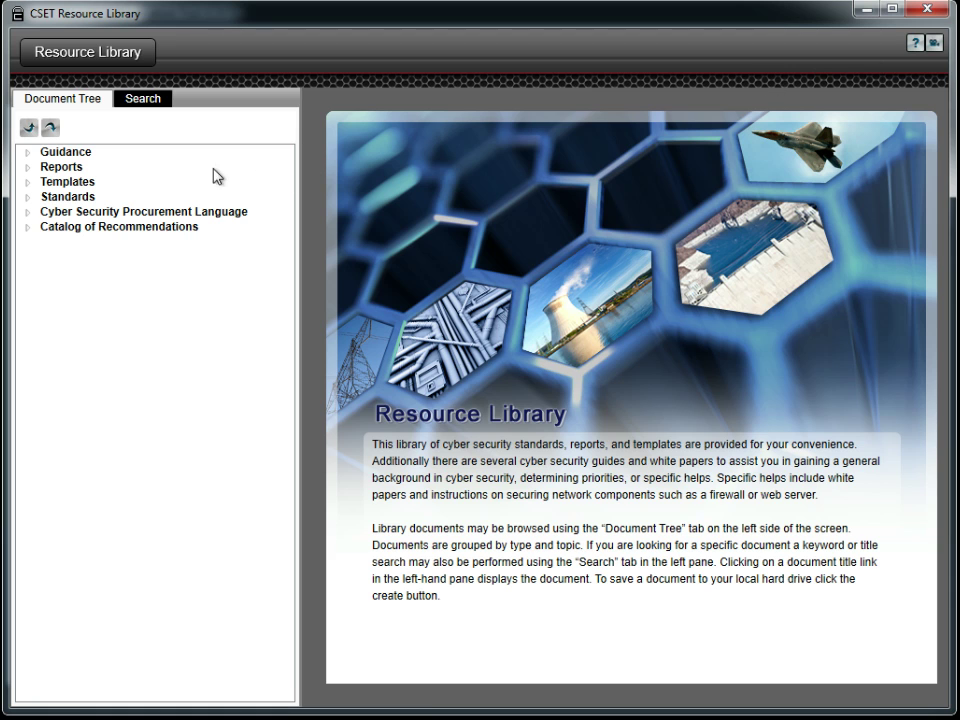
left_click(41, 155)
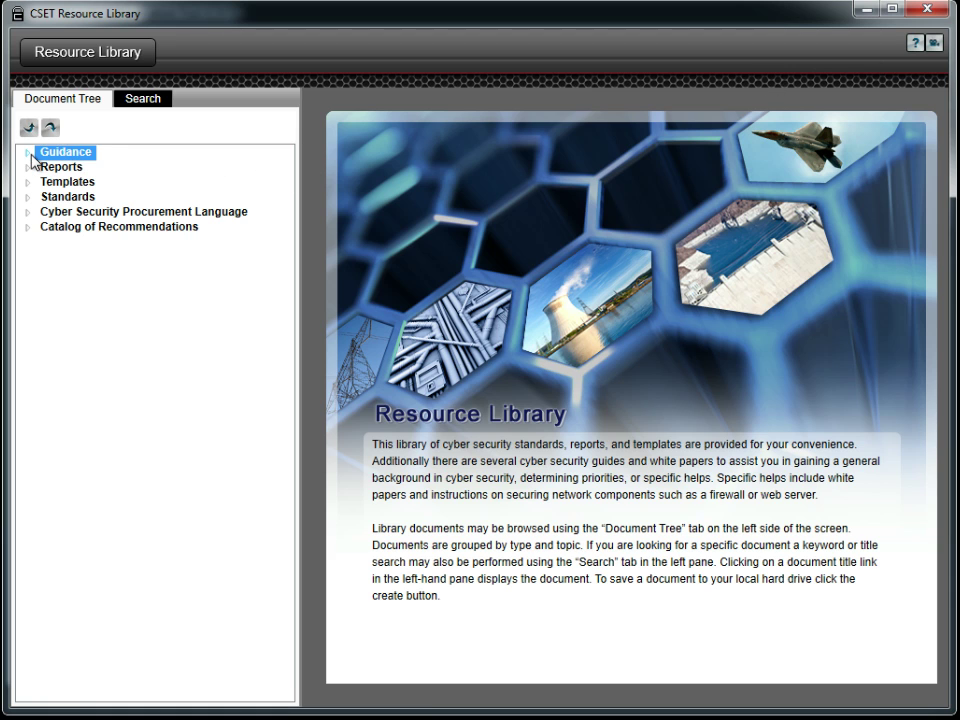
left_click(30, 156)
left_click(44, 167)
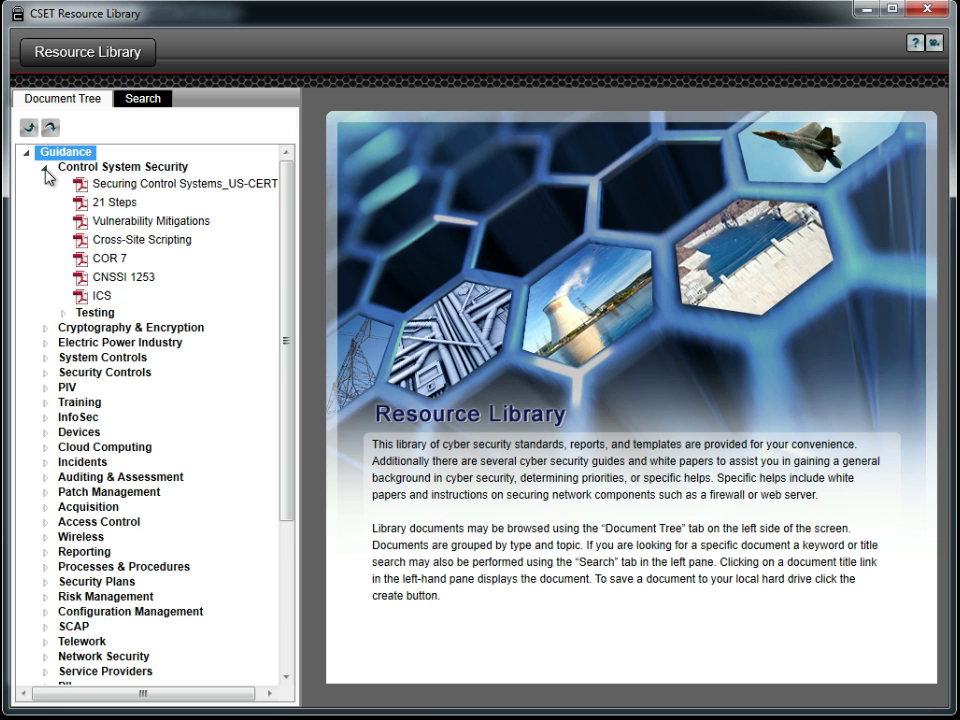
left_click(82, 188)
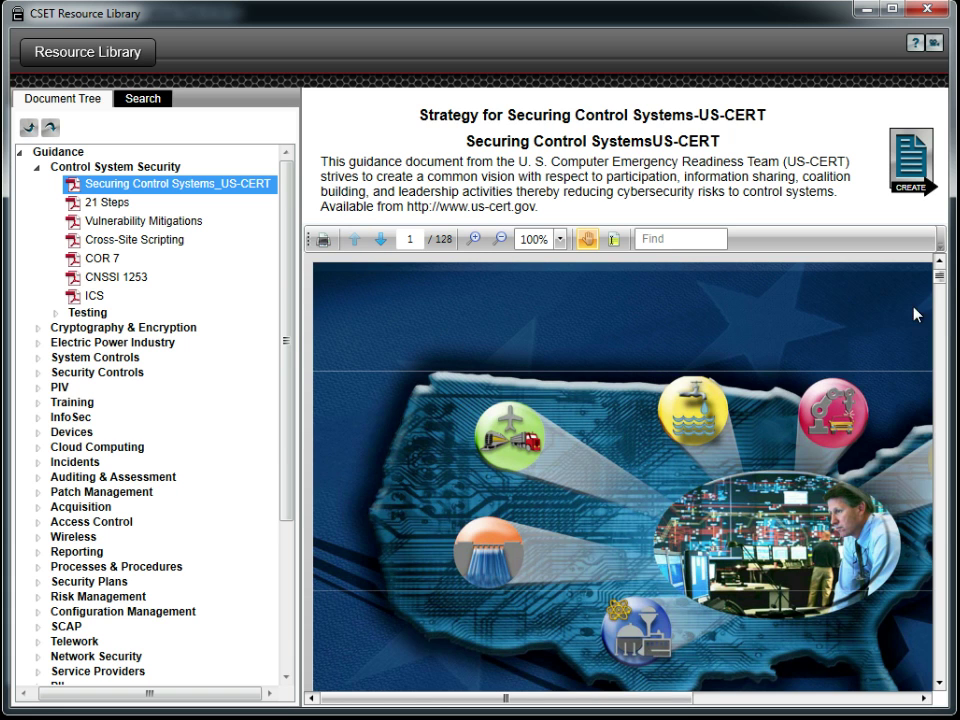
left_click_drag(941, 281, 941, 315)
left_click_drag(941, 315, 941, 317)
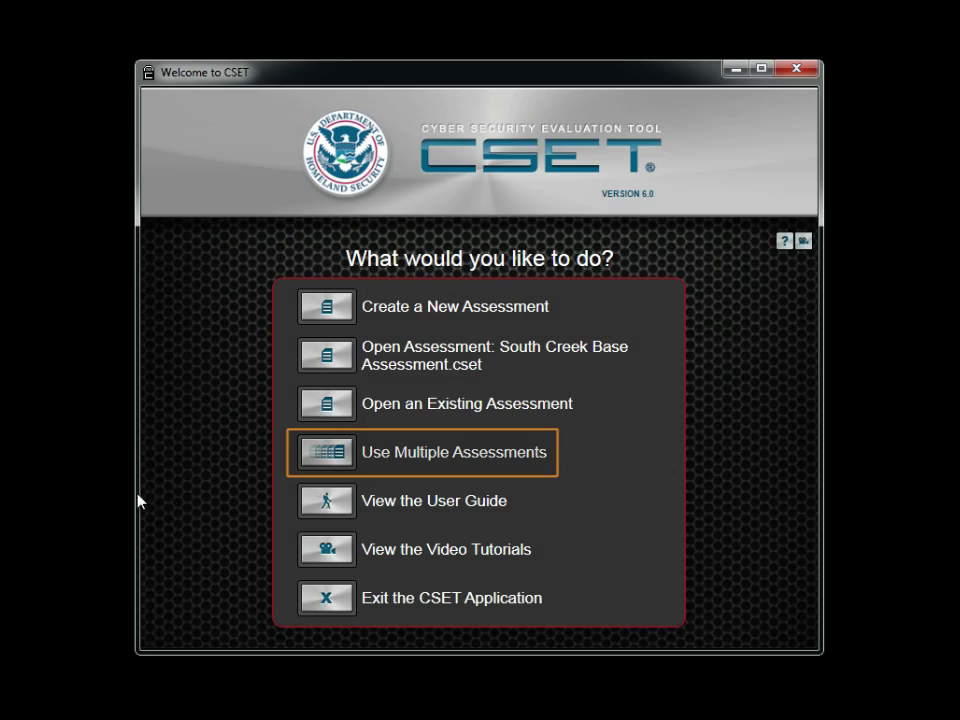
Start working with multiple assessments and add the South Creek Base Assessment files for 2010, 2011 and 2012
left_click(327, 456)
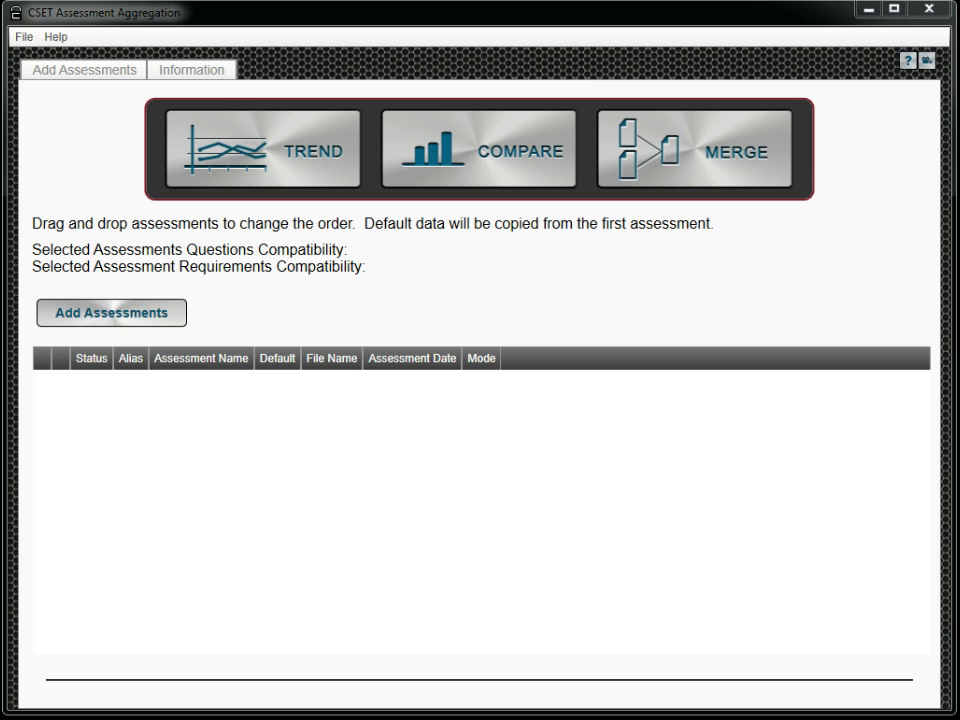
left_click(154, 321)
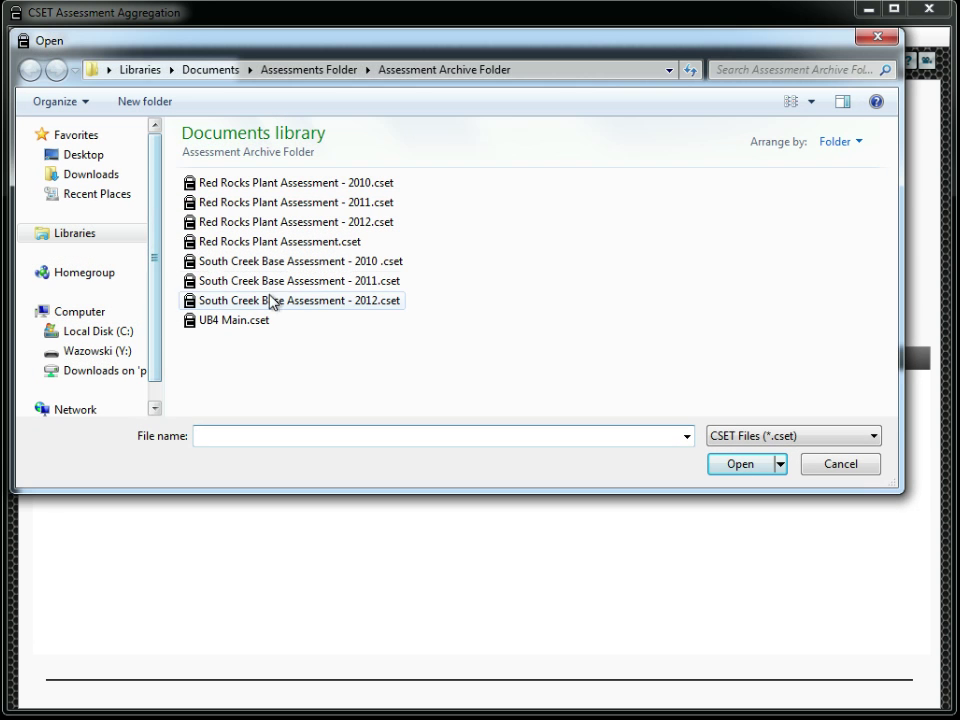
left_click(292, 262)
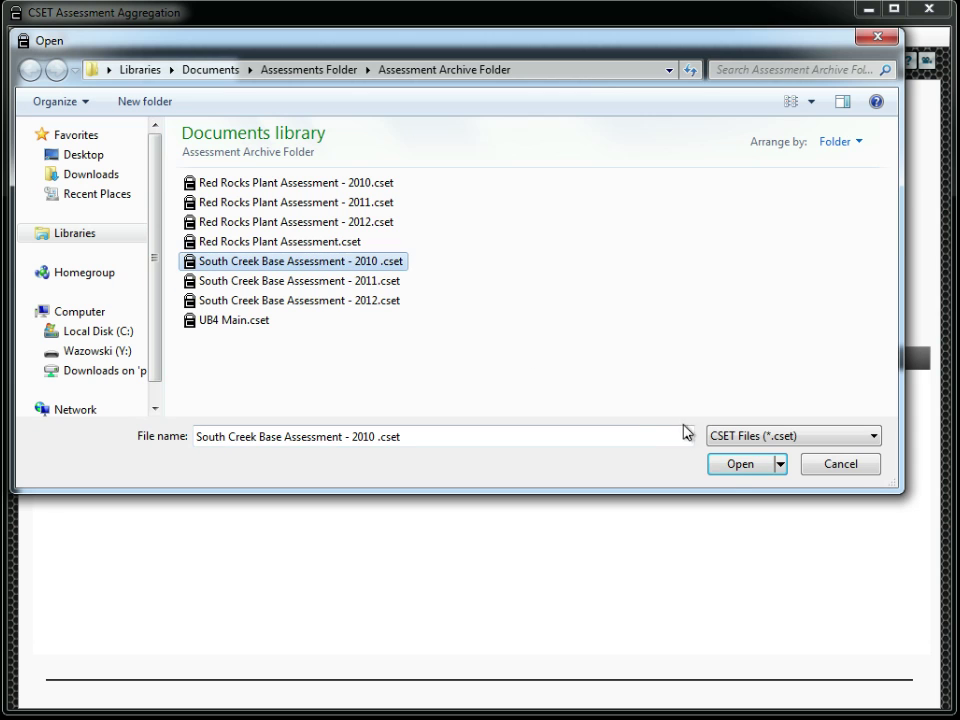
left_click(736, 466)
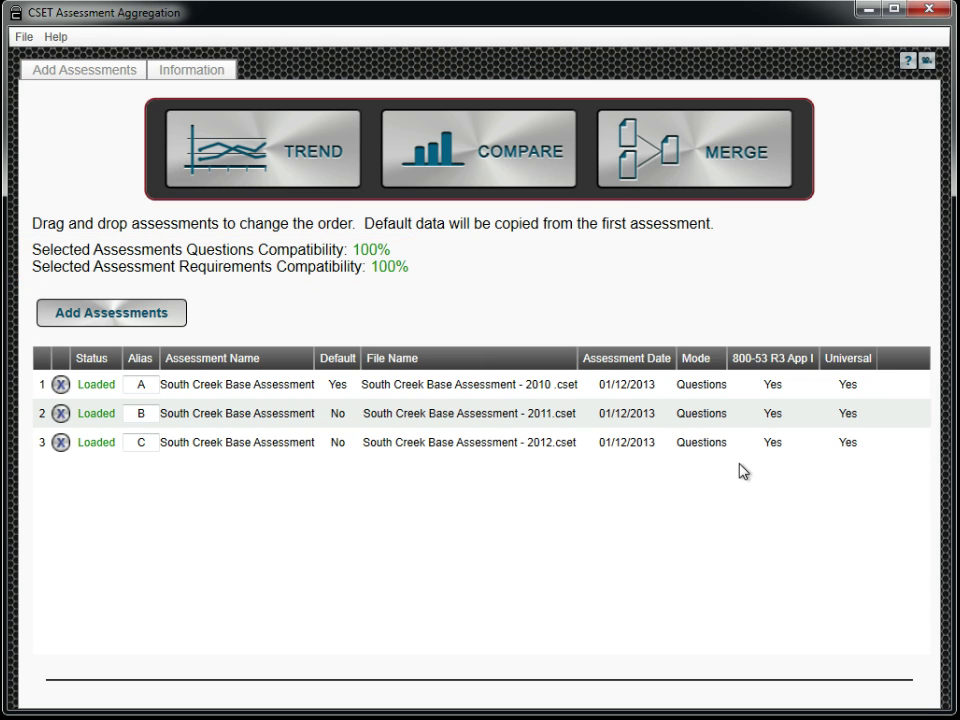
Examine the aggregation information and summary analytics in Trend mode, and the summary analytics in Compare mode
left_click(314, 173)
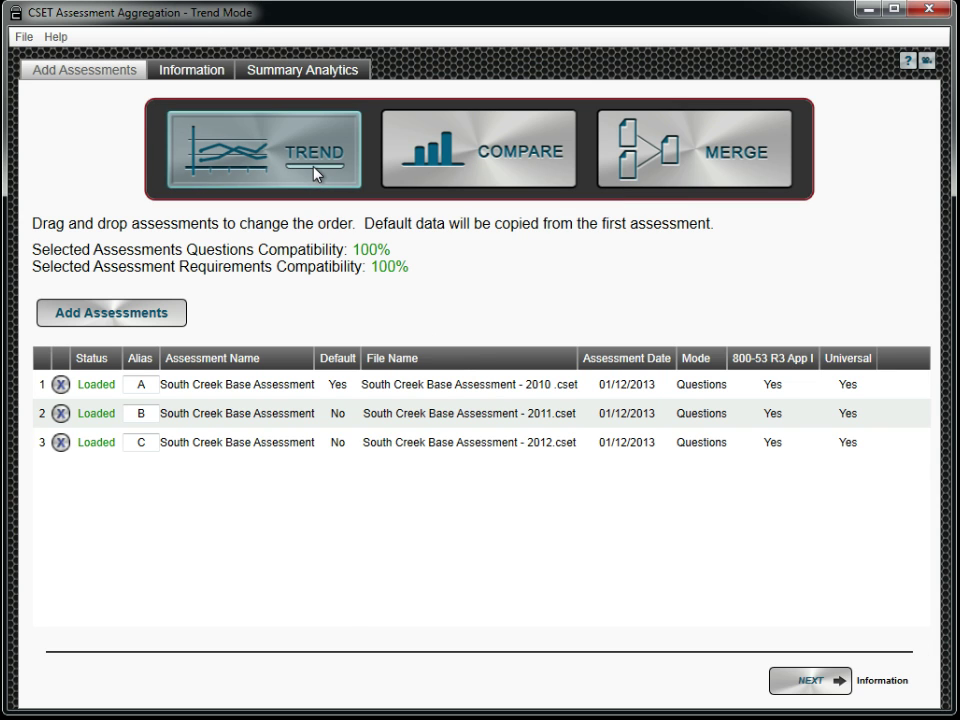
left_click(213, 76)
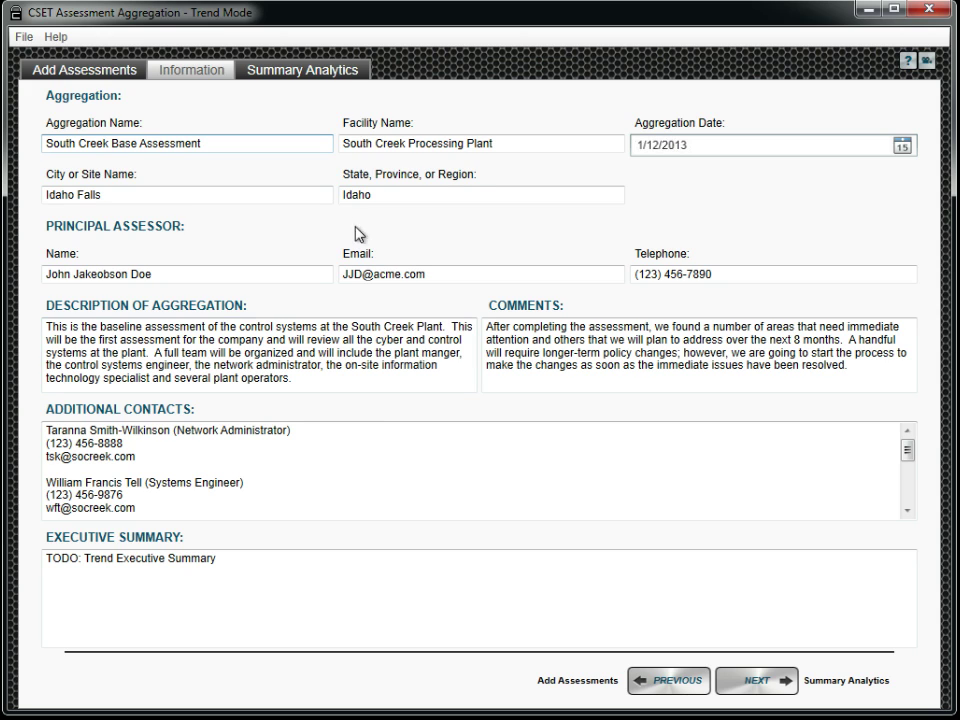
left_click(351, 75)
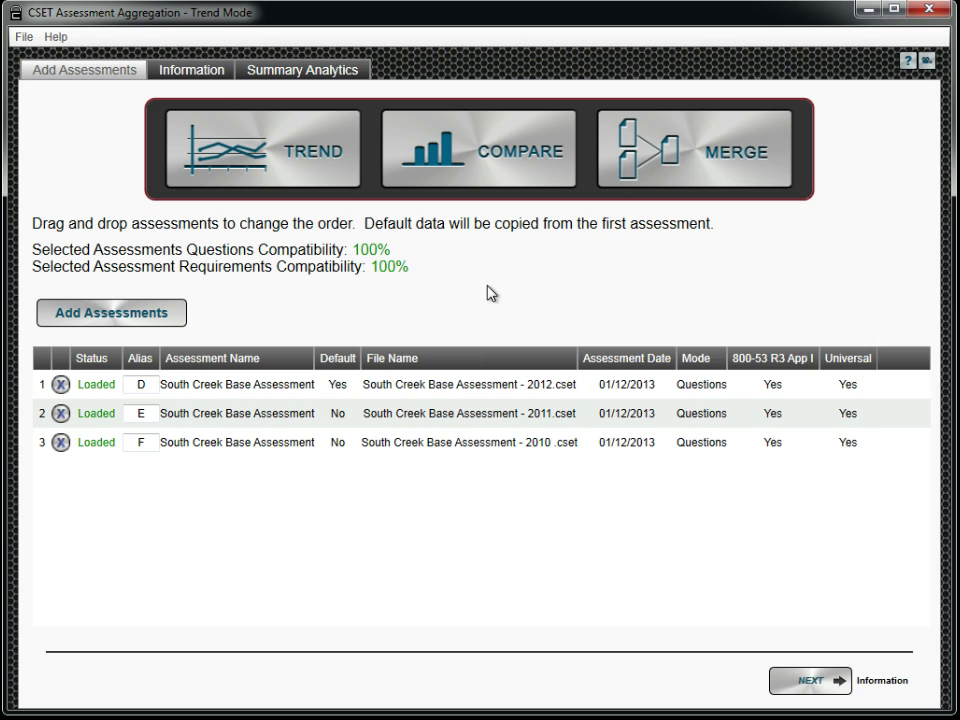
left_click(490, 183)
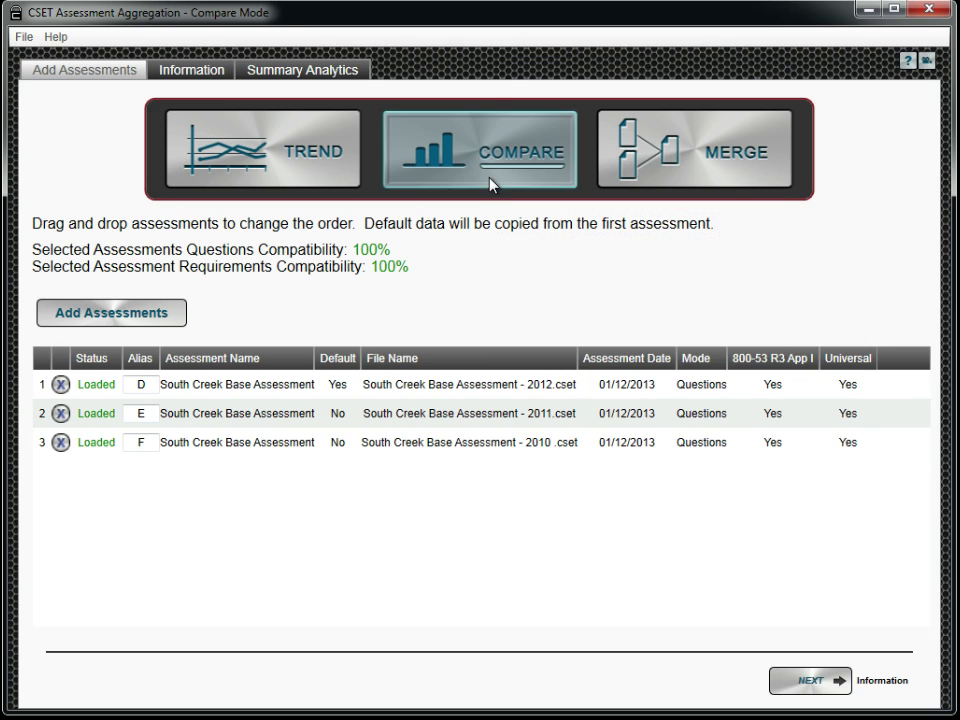
left_click(342, 72)
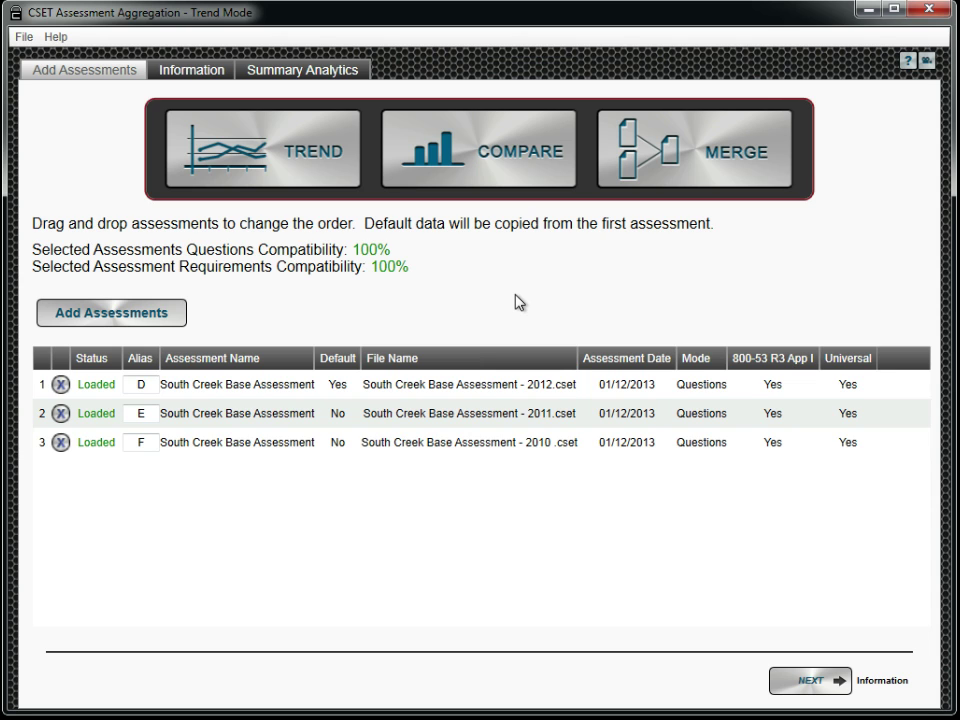
Merge the three assessments, show the Account Management differences under Component Defaults, and start creating the merged assessment file
left_click(712, 172)
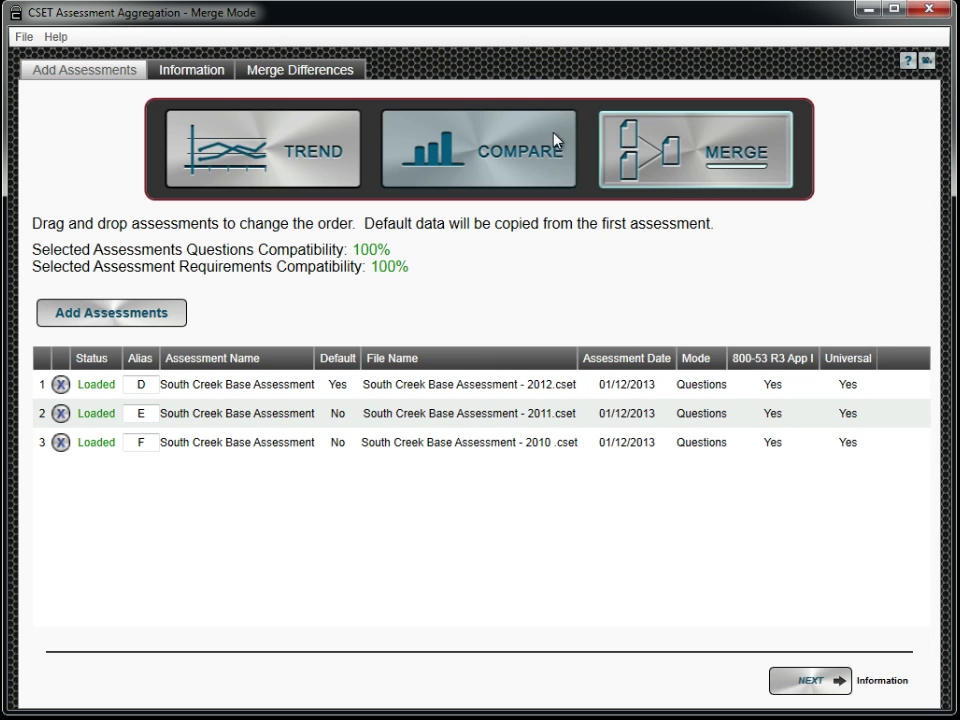
left_click(346, 72)
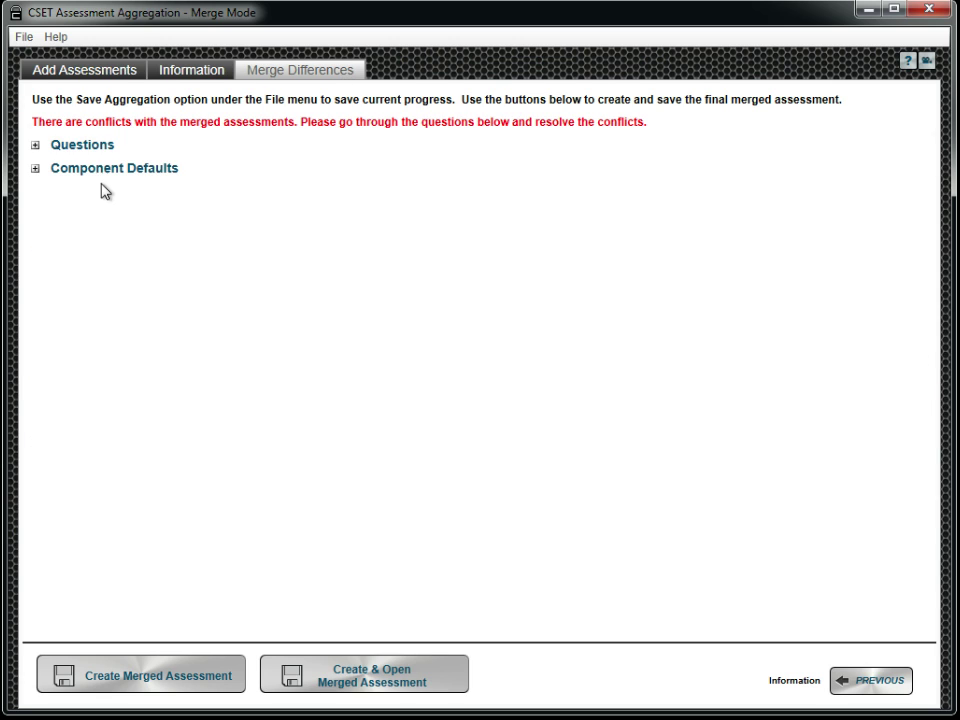
left_click(35, 170)
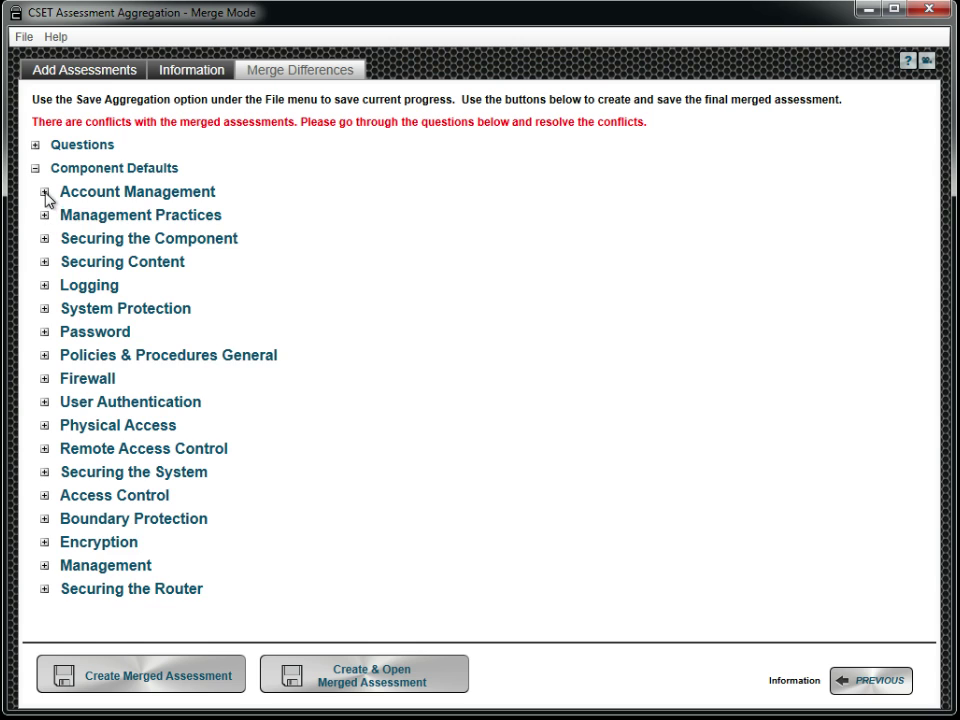
left_click(44, 193)
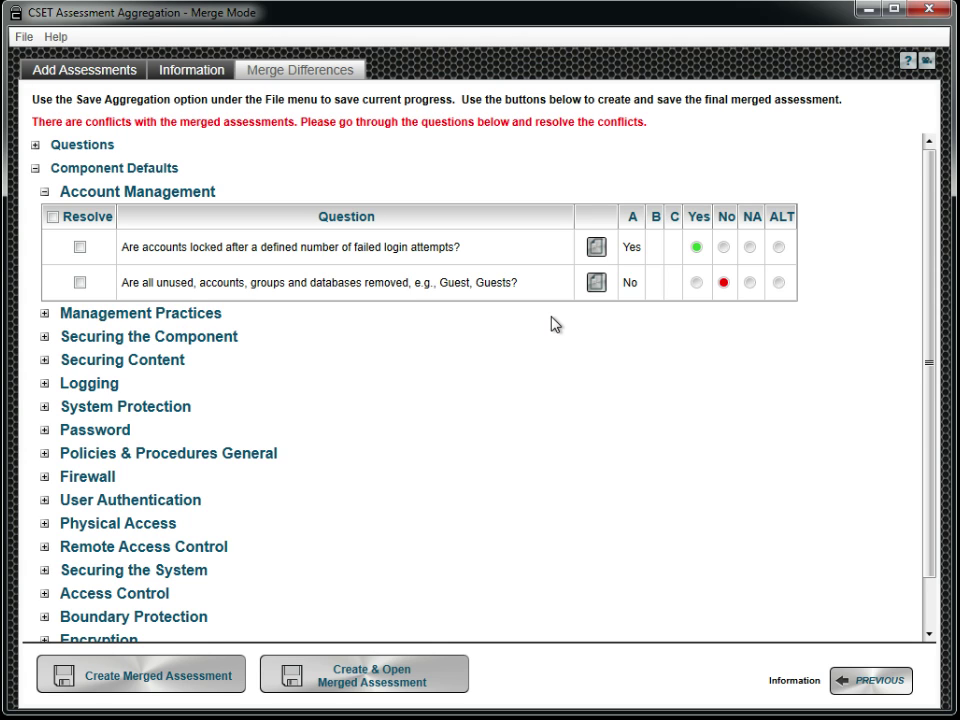
left_click(155, 675)
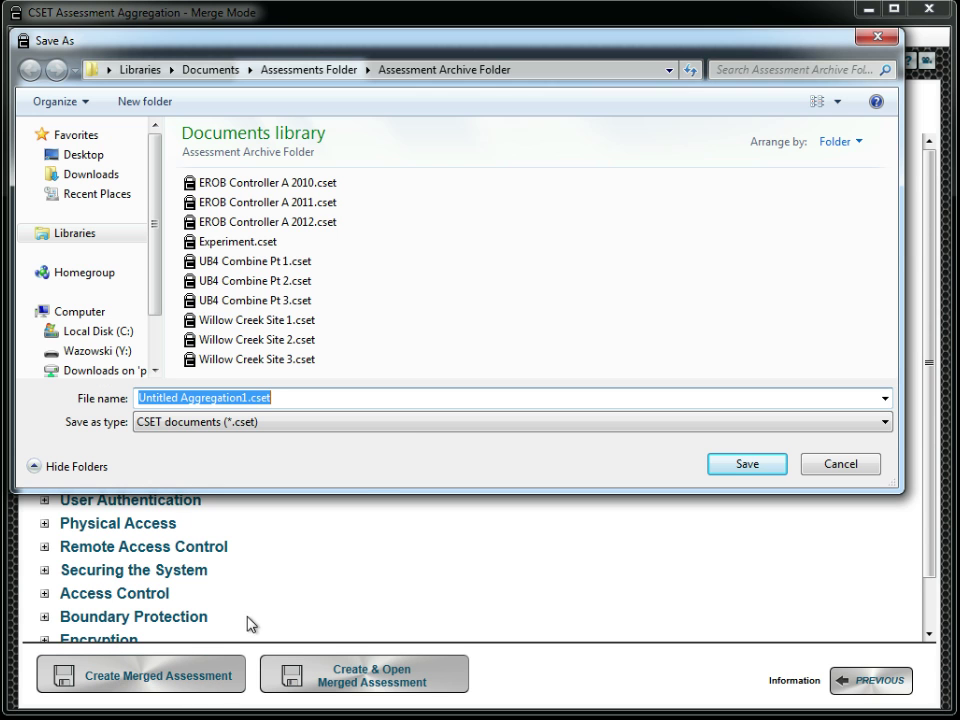